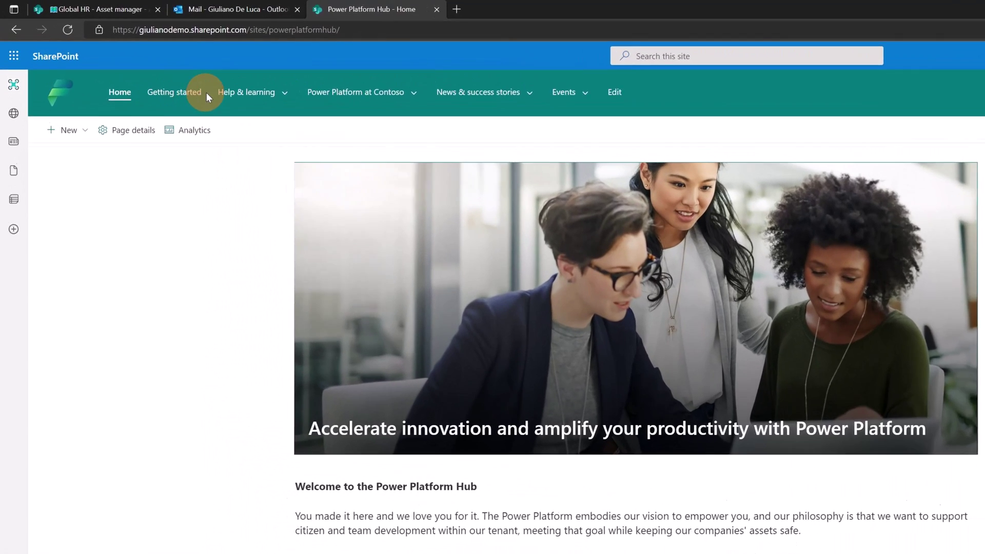
mouse_move(154, 61)
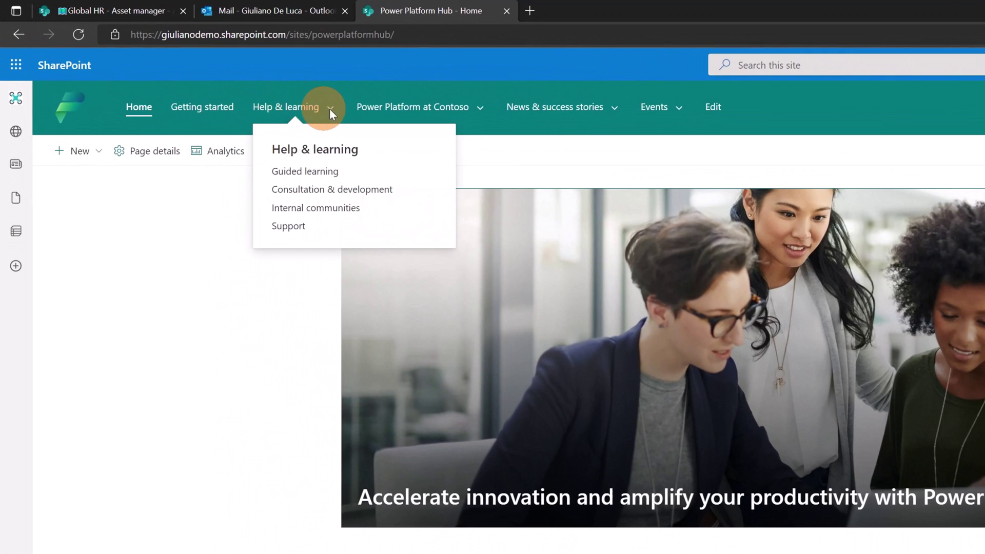
mouse_move(553, 108)
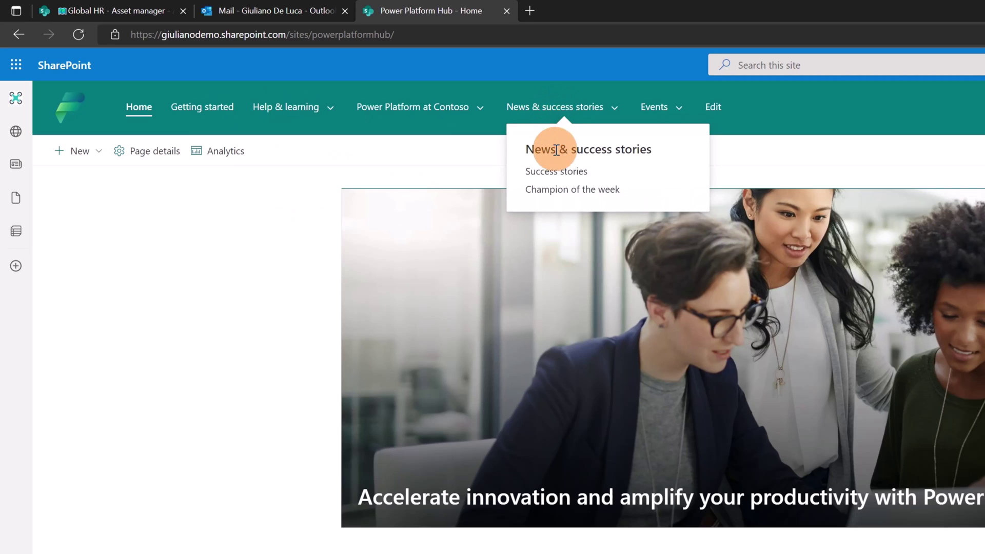
mouse_move(439, 111)
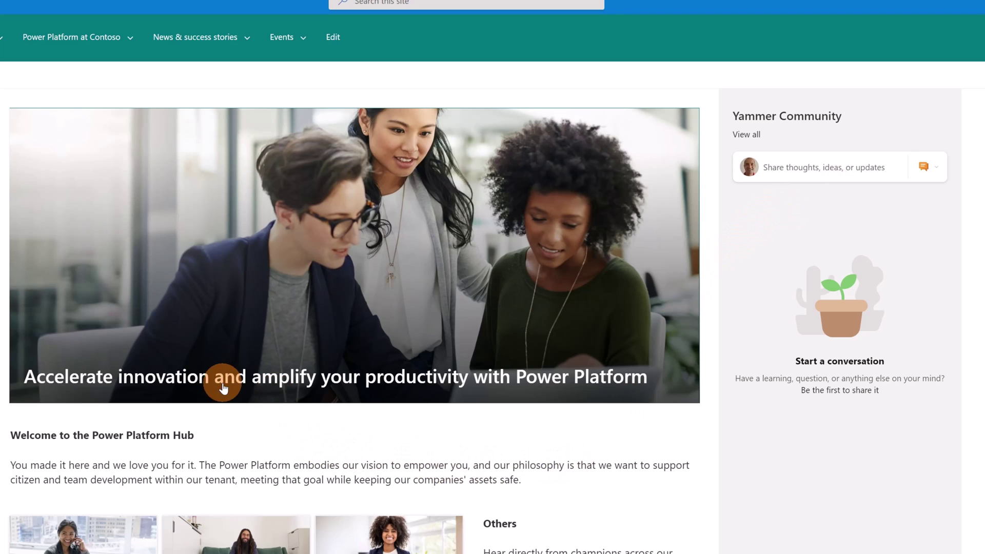
scroll(254, 399, down, 2)
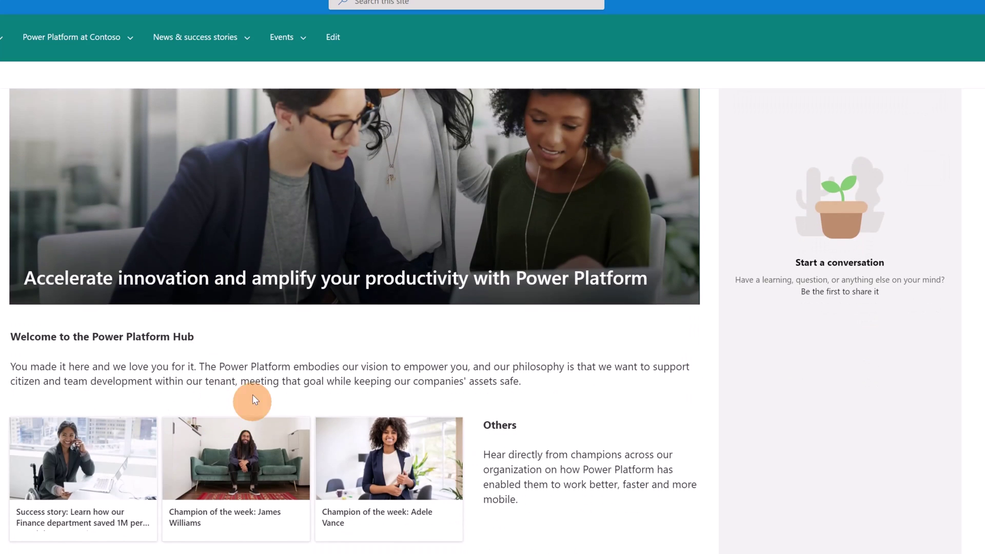
scroll(303, 395, down, 2)
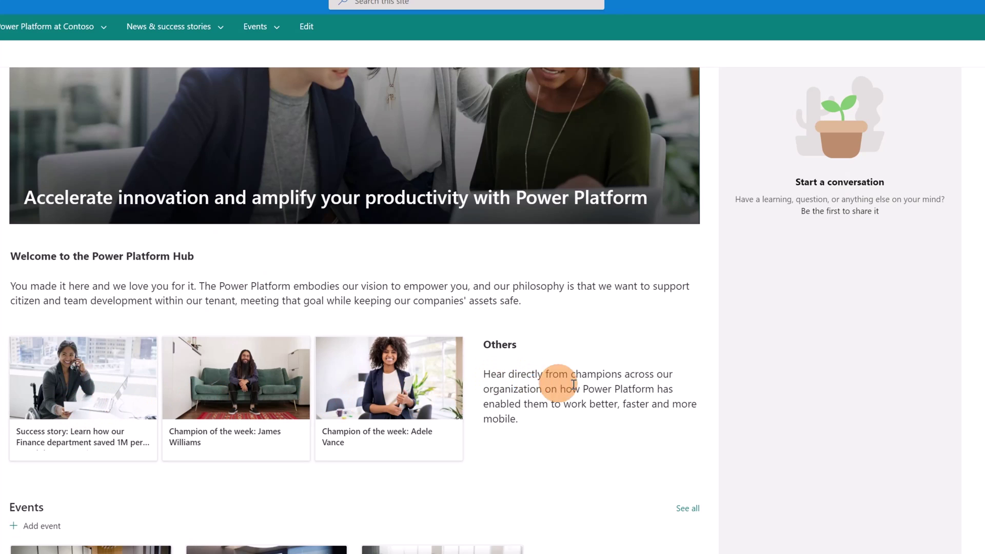
scroll(195, 472, down, 1)
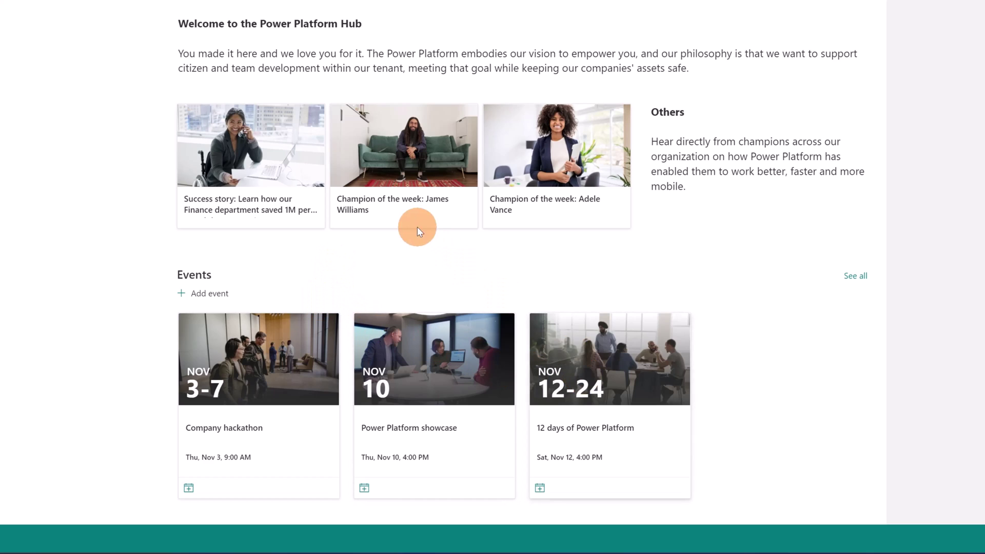
scroll(411, 220, up, 5)
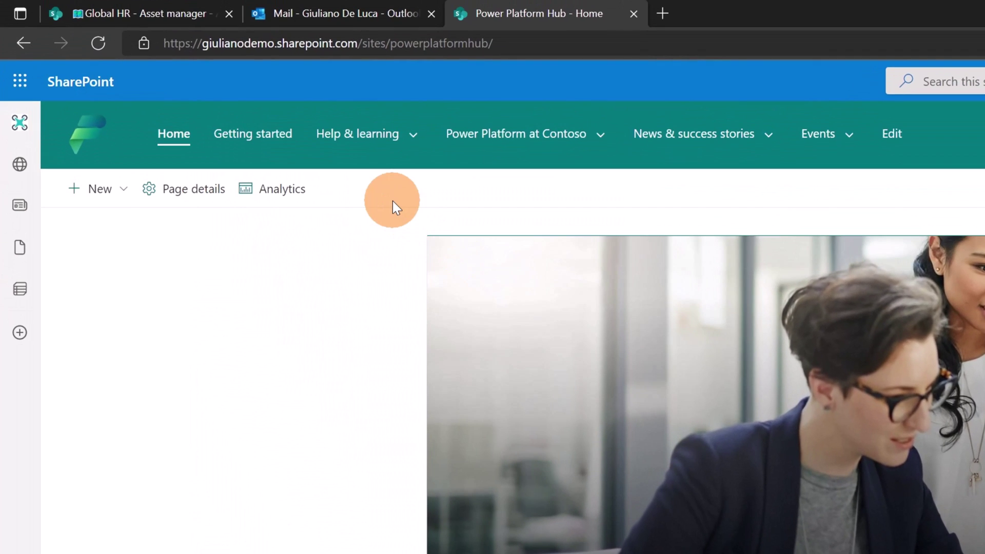
- Open the hub's Getting Started page covering Help & Learning, Power Platform at Contoso, News and Events
click(278, 149)
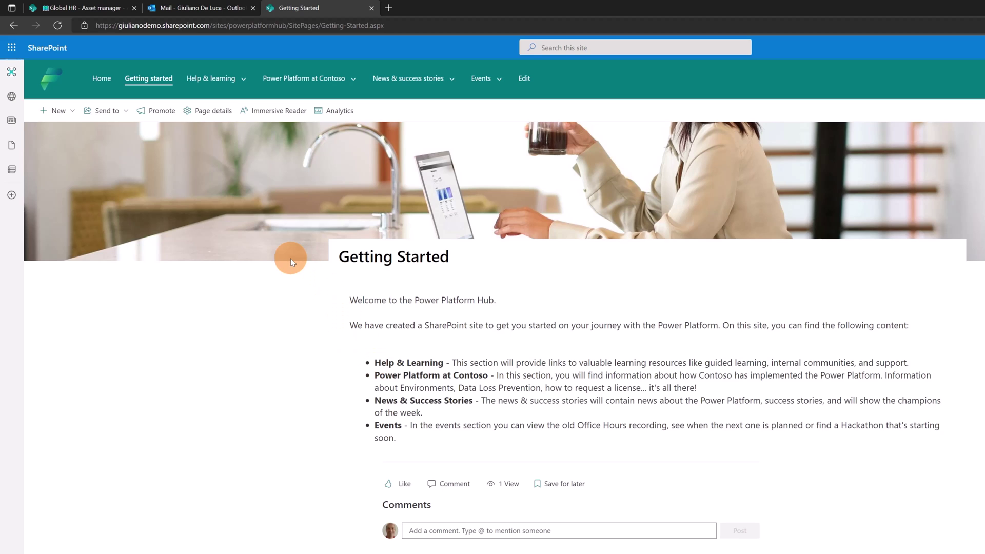
mouse_move(208, 83)
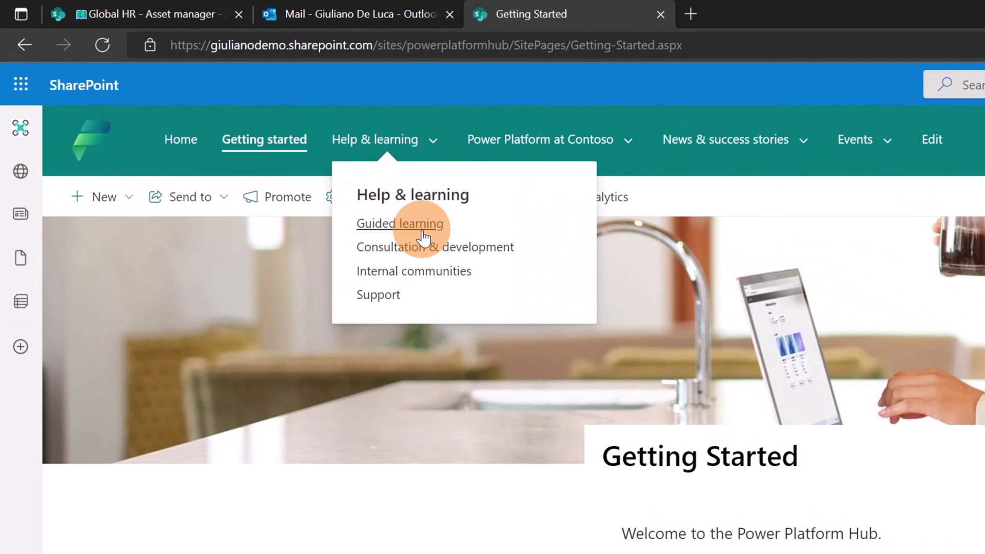
- Open the Guided learning page and its 'Automate a business process using Power Automate' learning path
click(406, 224)
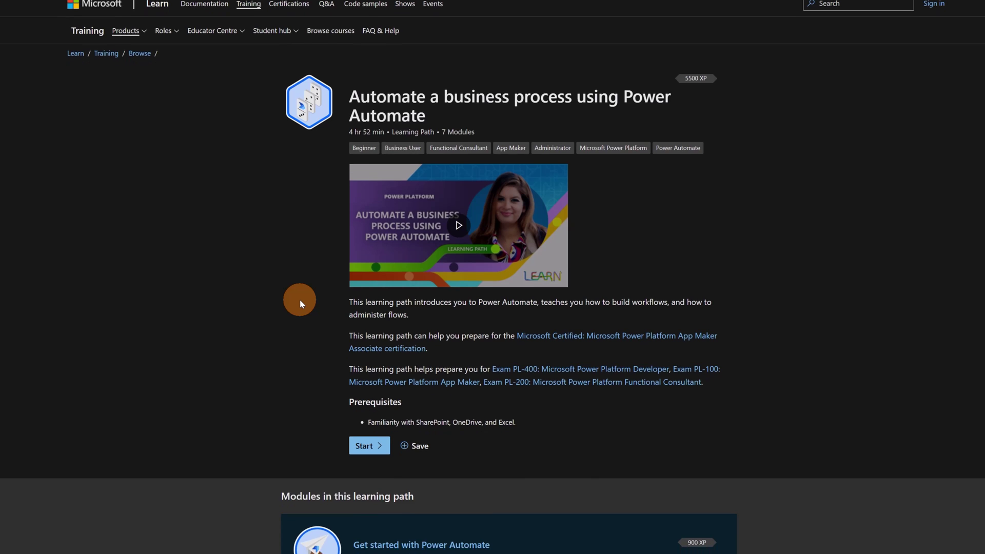
- Scroll through the Power Automate learning path's modules list and back up
scroll(300, 300, down, 5)
scroll(299, 300, down, 3)
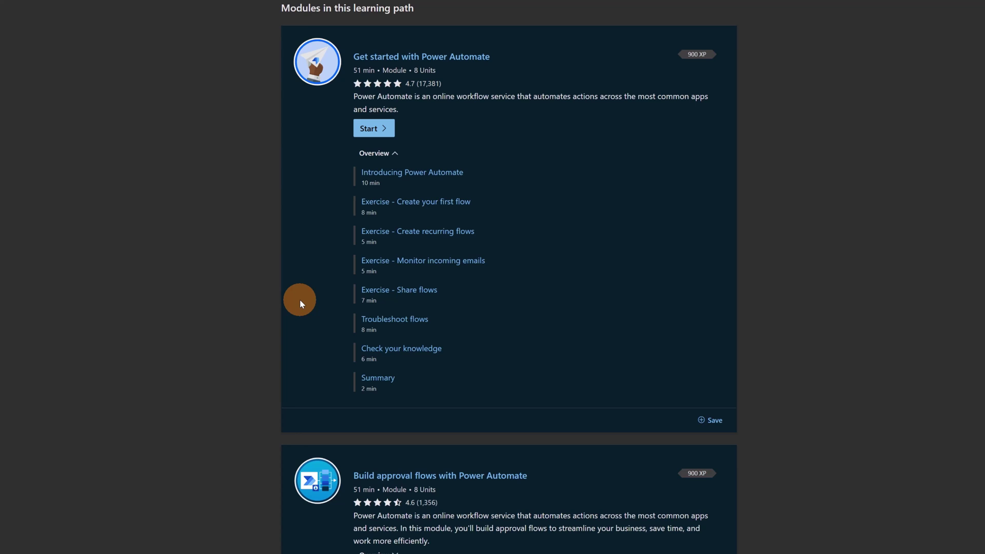
scroll(300, 300, down, 3)
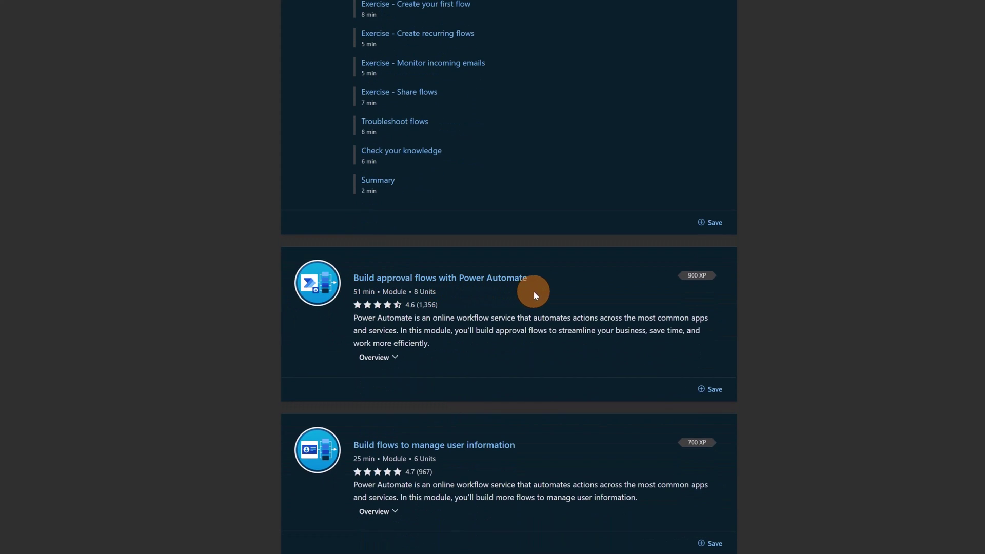
scroll(540, 291, down, 2)
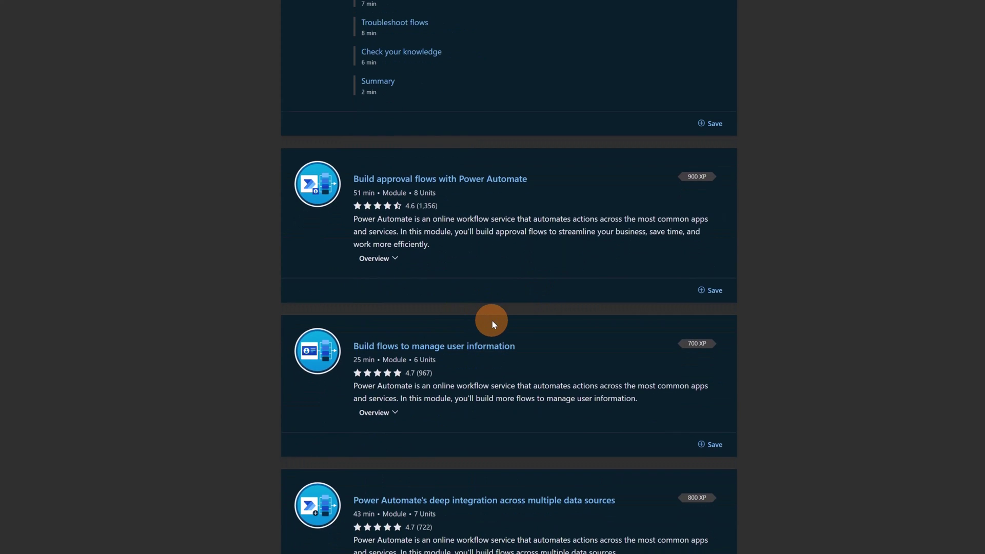
scroll(493, 320, down, 4)
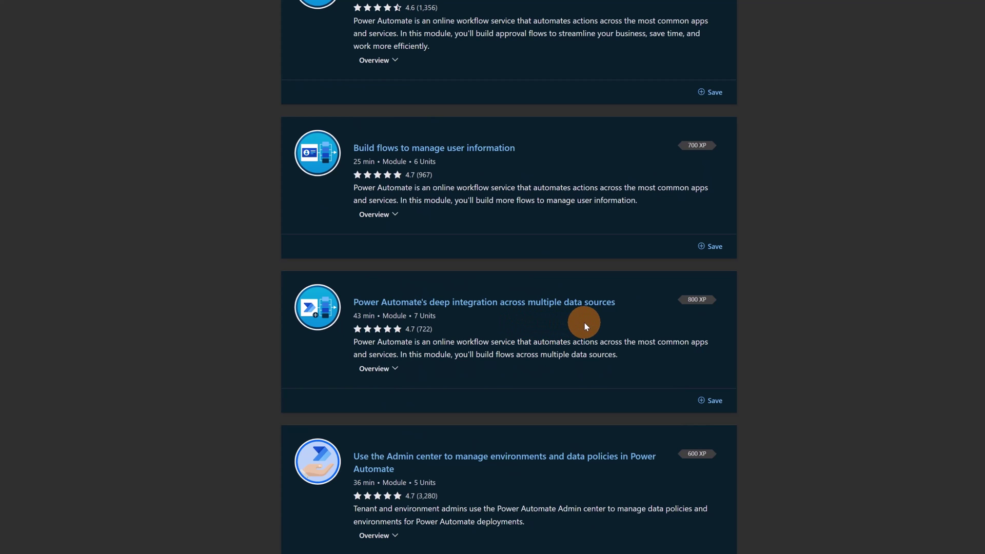
scroll(479, 300, down, 6)
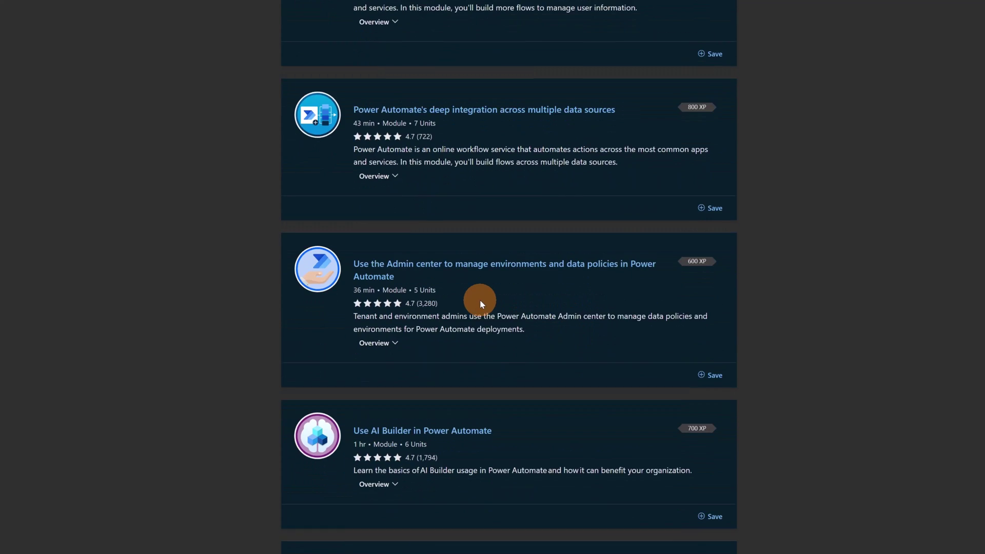
scroll(479, 300, up, 20)
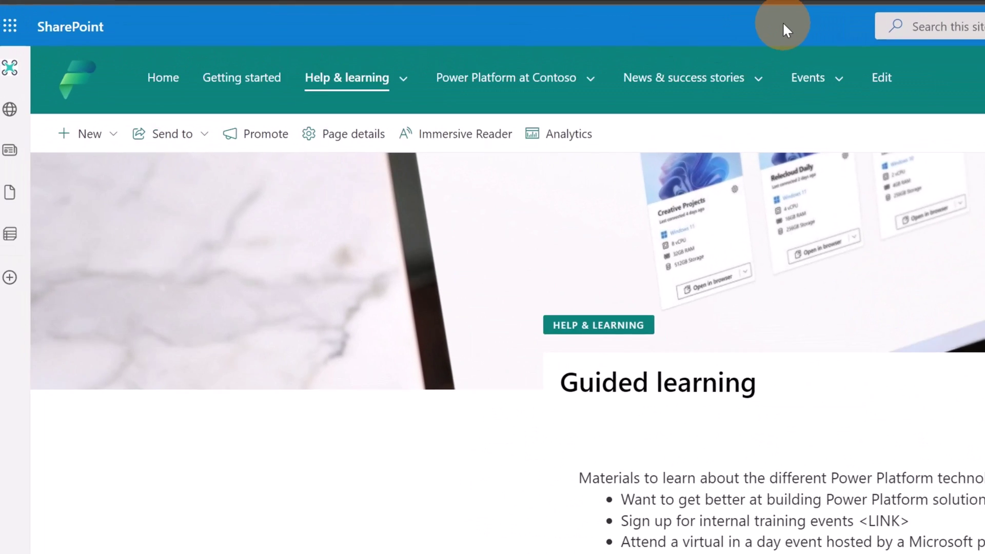
- From Help & learning, view the Consultation and Development page, then move on to the next help page
click(117, 7)
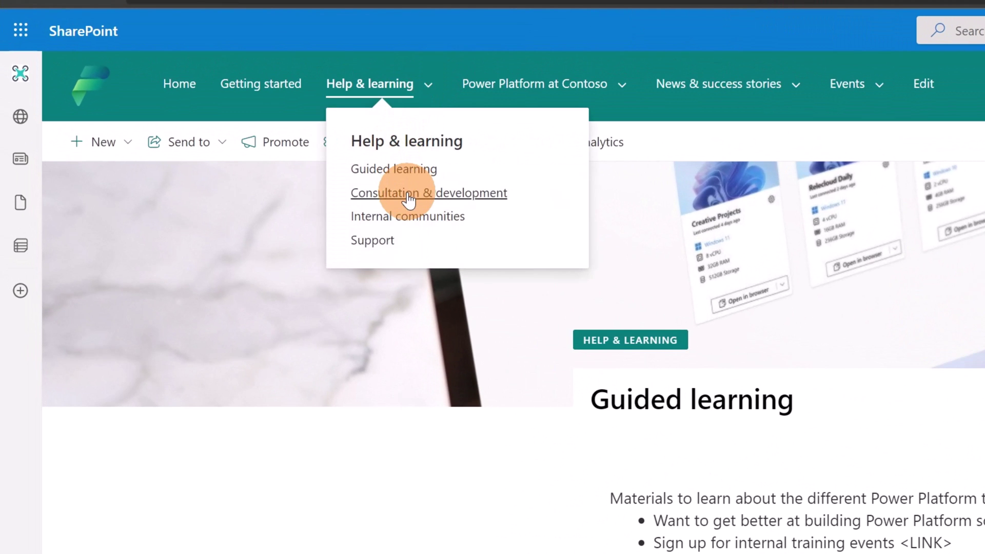
click(451, 195)
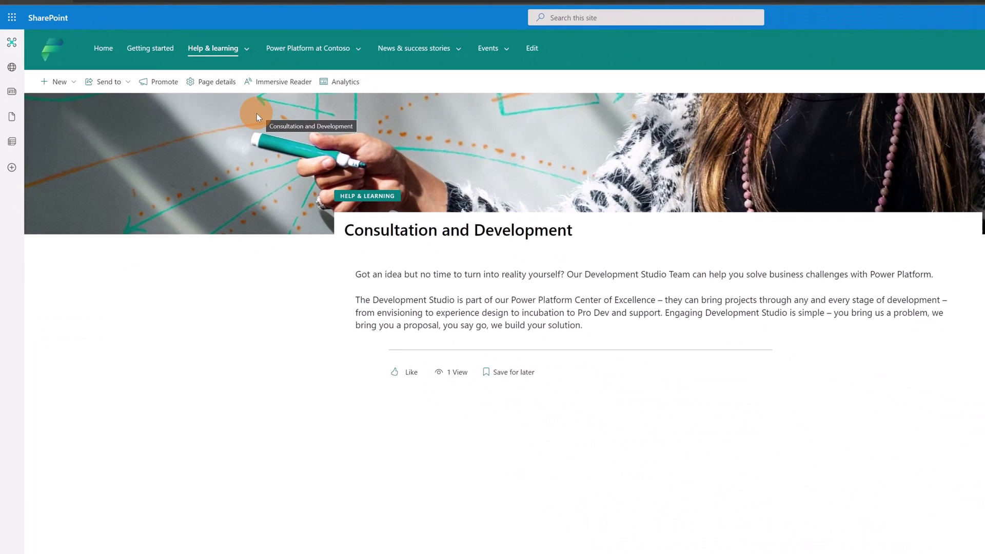
mouse_move(237, 55)
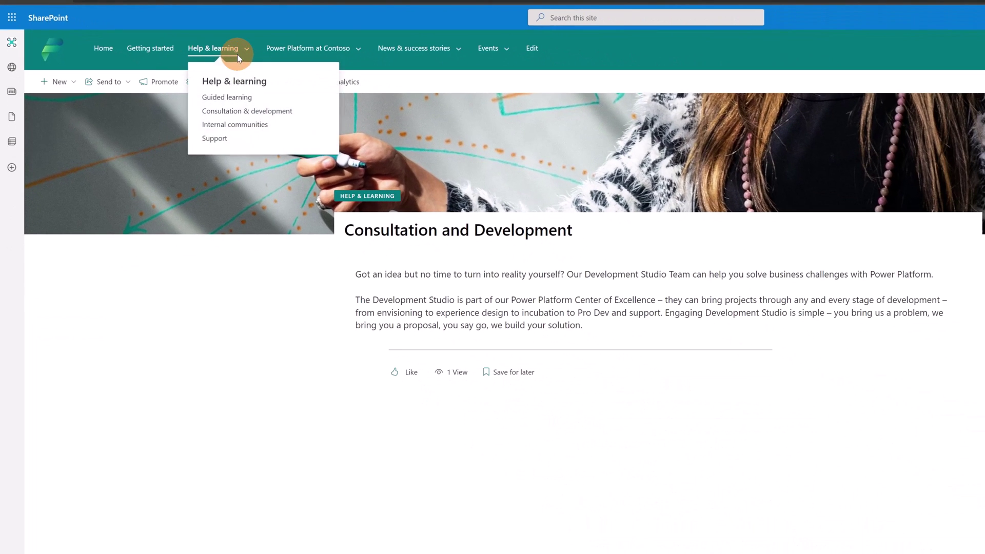
click(226, 125)
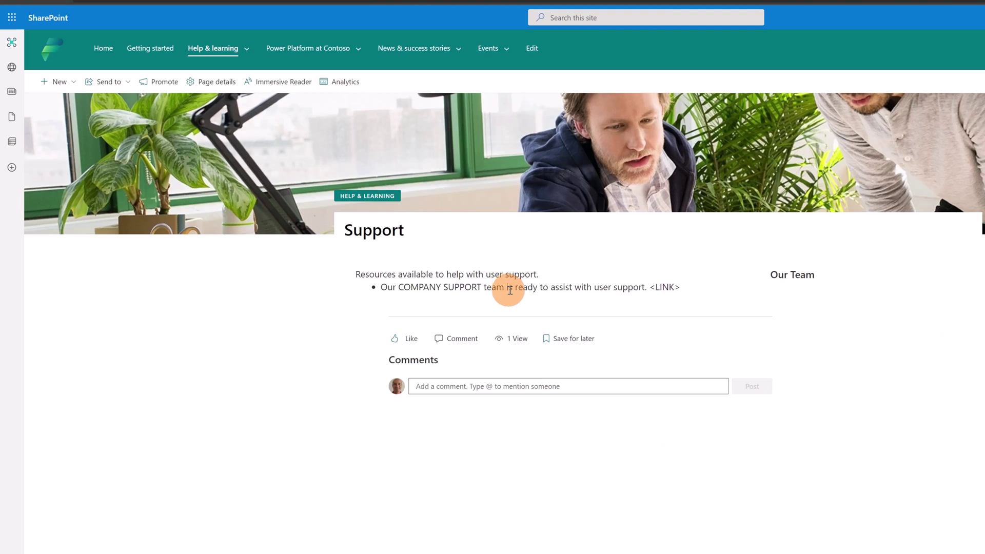
- Show the Power Platform at Contoso dropdown listing Environments, DLP Policies, Moving resources and premium license pages
mouse_move(322, 45)
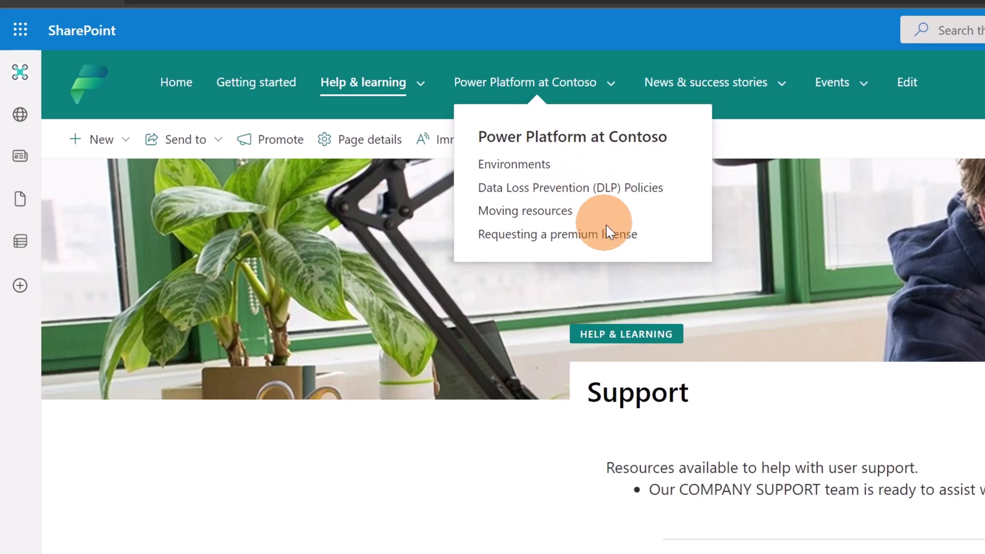
- Open the Environments page and review its Personal Productivity, Power User, Custom, Dataverse and Developer sections
click(545, 176)
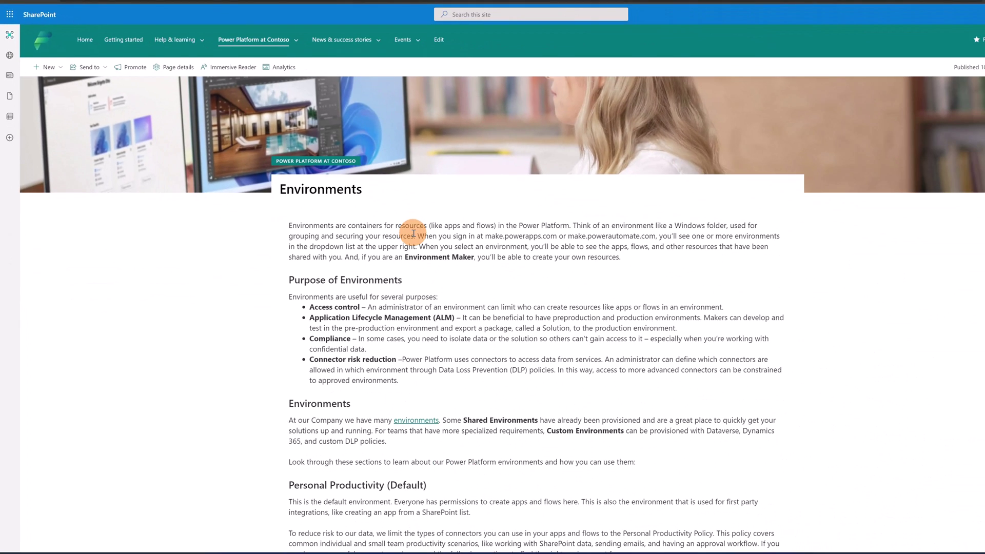
scroll(413, 233, down, 2)
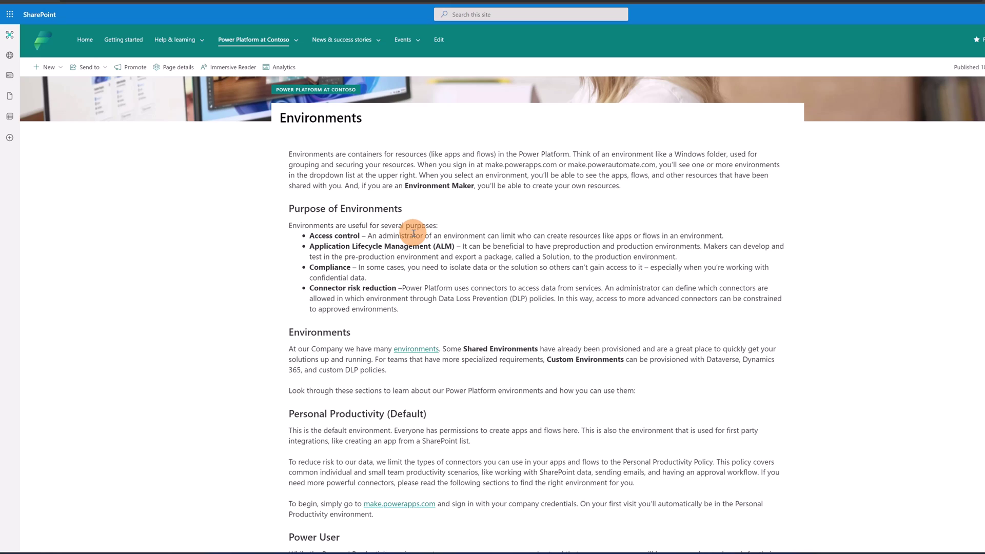
scroll(413, 233, down, 6)
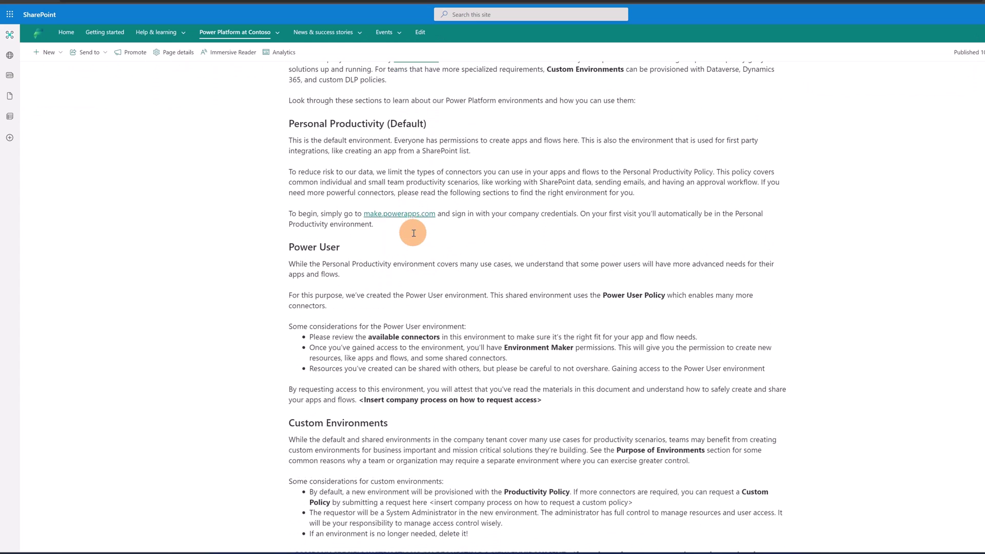
scroll(413, 233, down, 2)
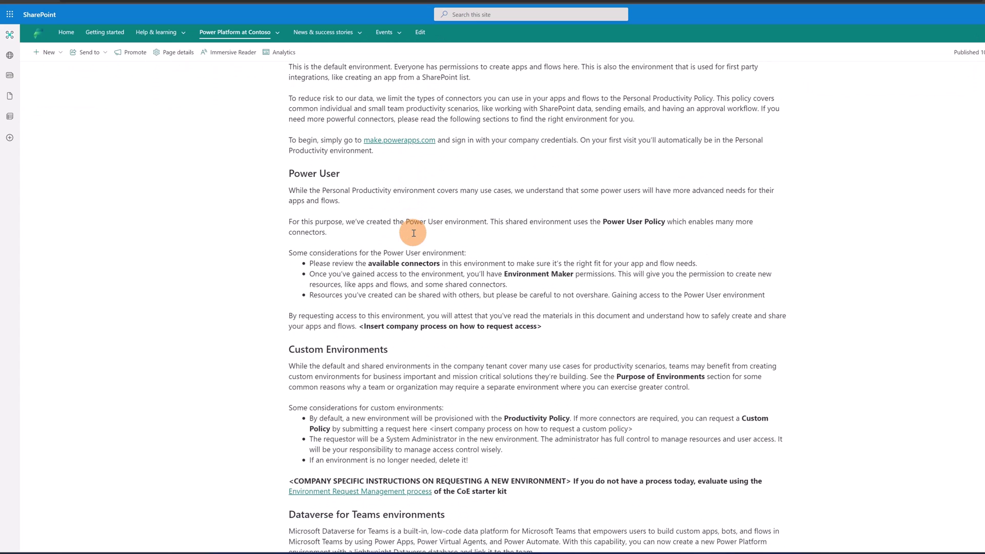
scroll(414, 234, down, 1)
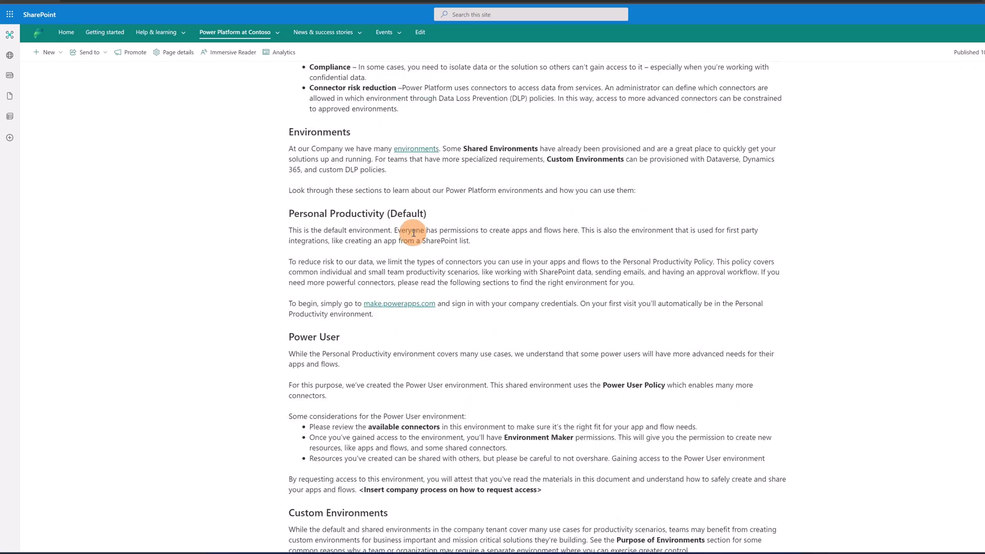
scroll(414, 233, up, 7)
scroll(414, 234, up, 3)
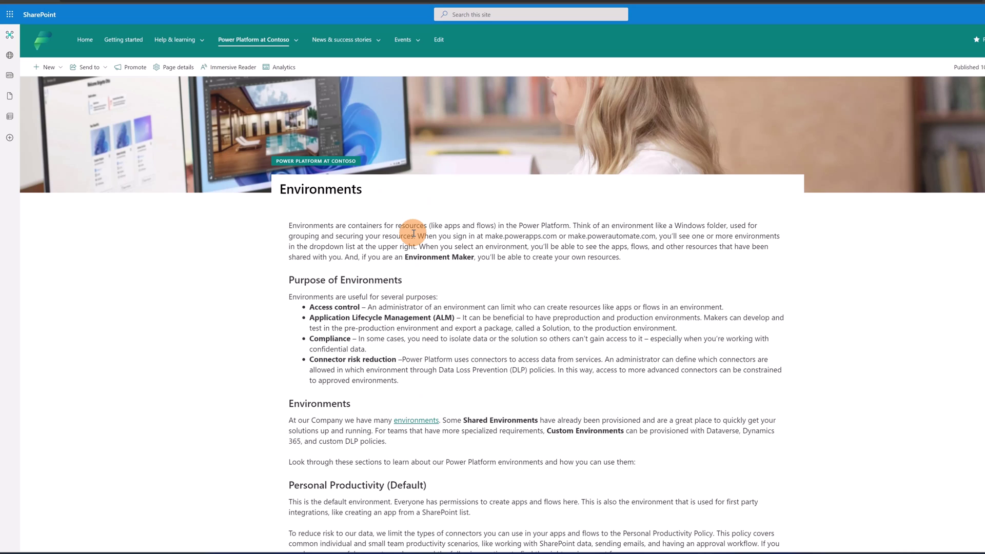
scroll(413, 234, down, 3)
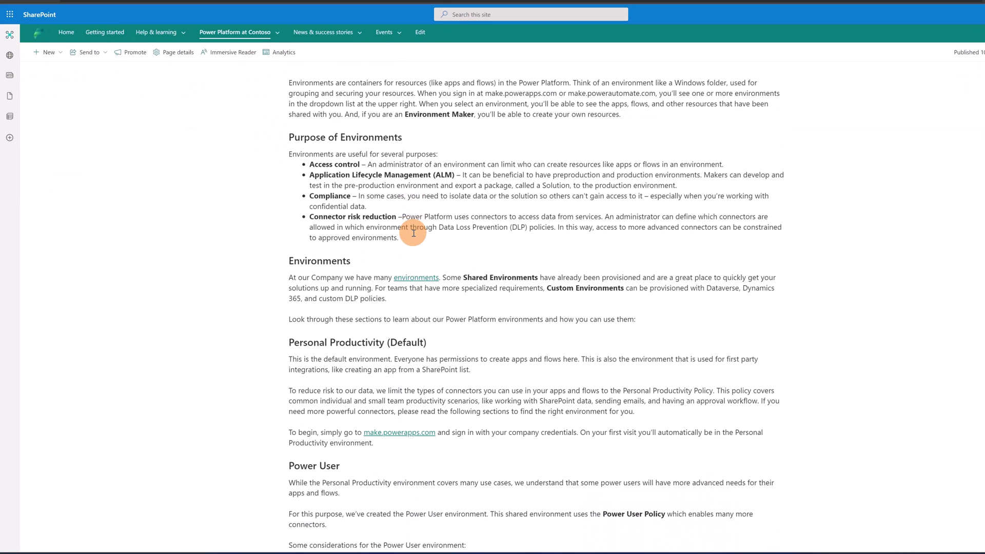
scroll(413, 233, down, 4)
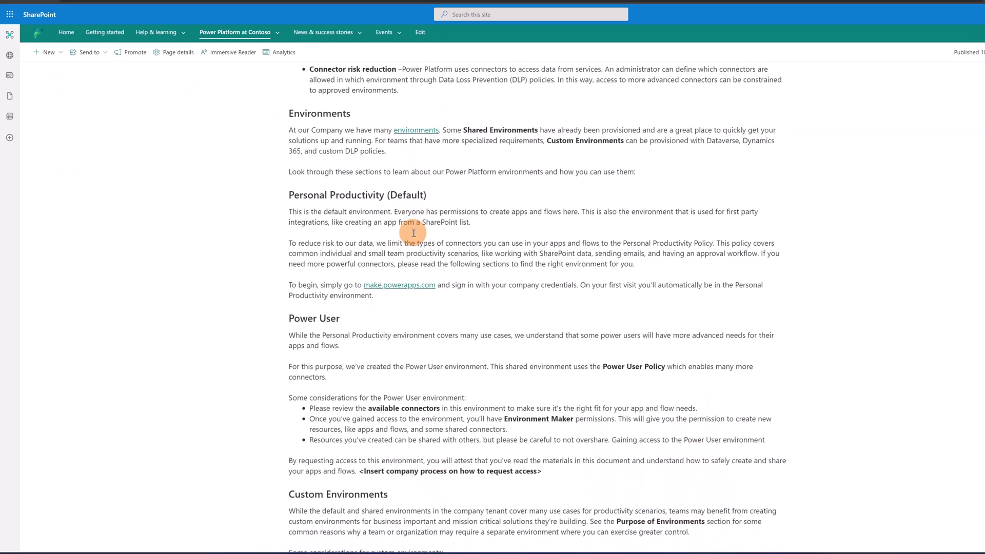
scroll(414, 233, down, 4)
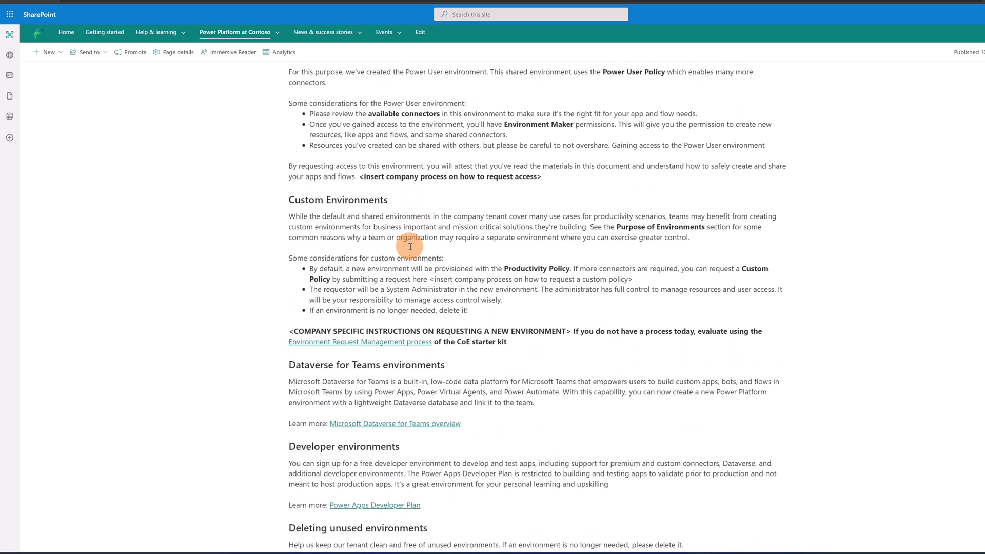
scroll(425, 260, down, 1)
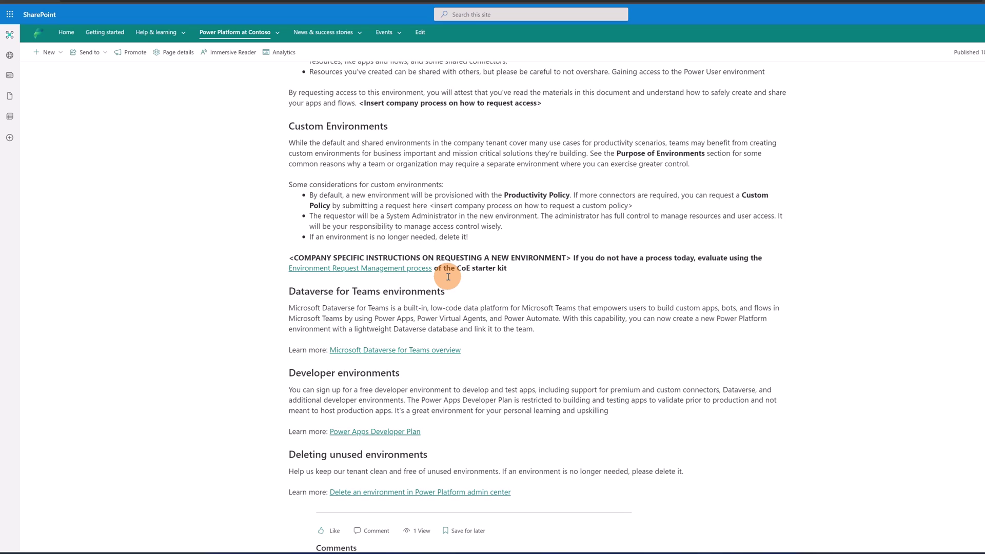
- View the Moving Resources between Environments page, then the Requesting a Premium License page
mouse_move(258, 32)
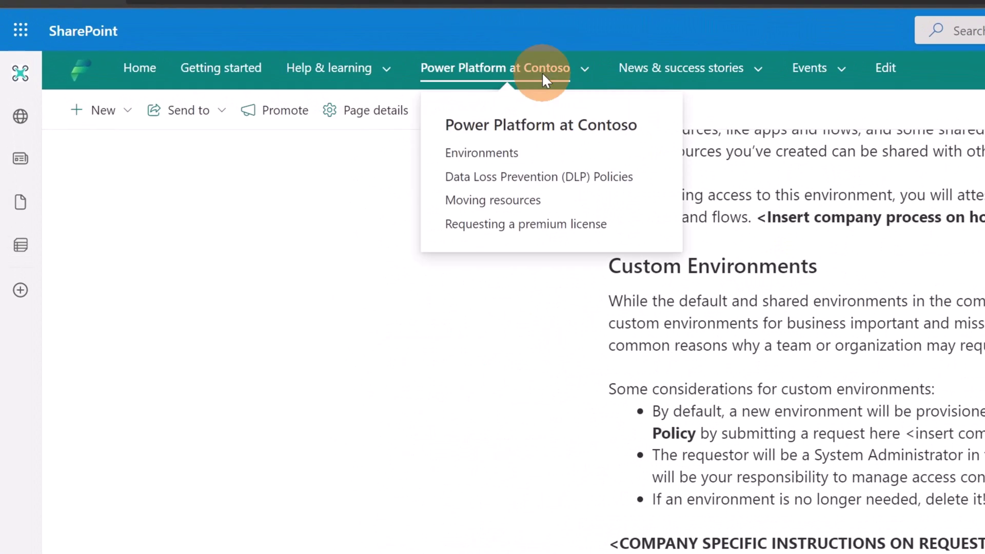
click(495, 201)
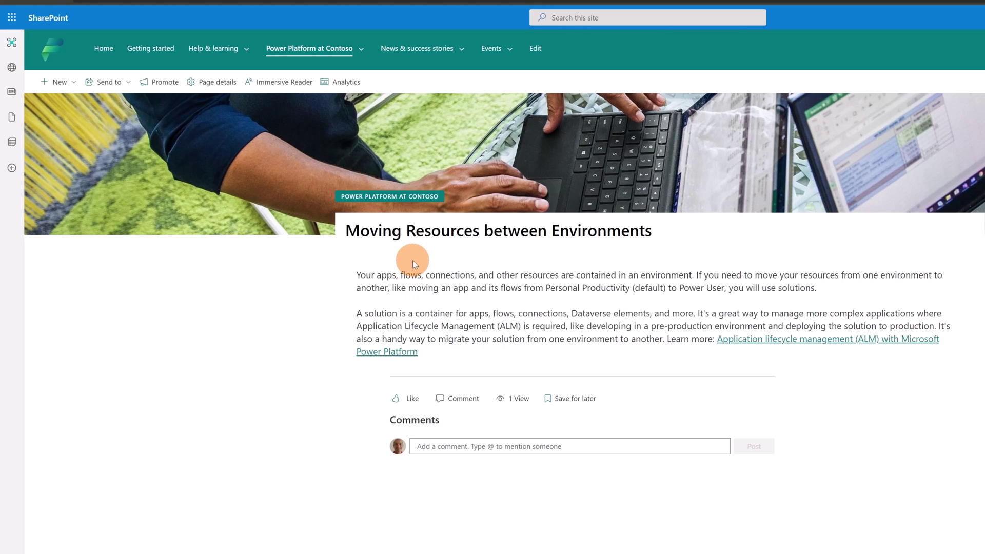
mouse_move(352, 51)
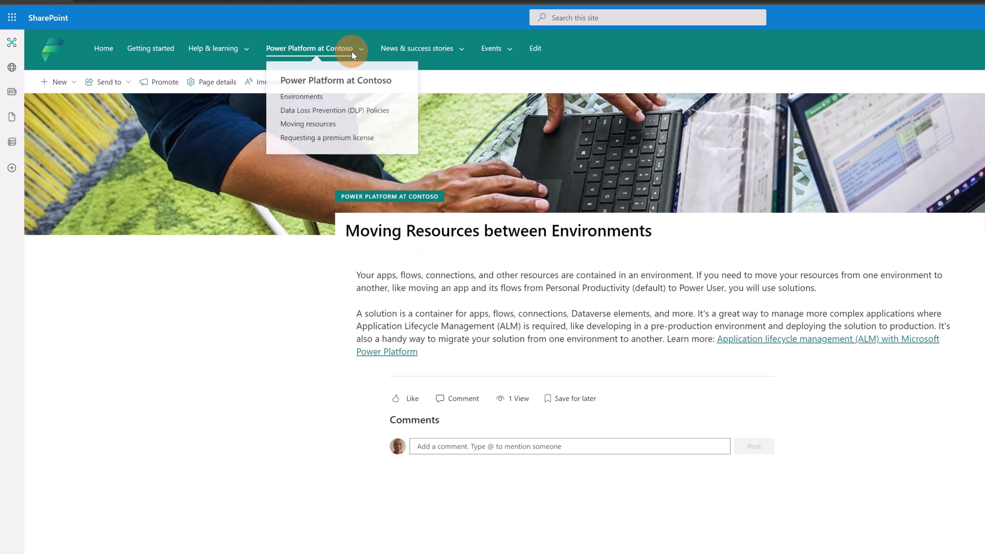
click(318, 144)
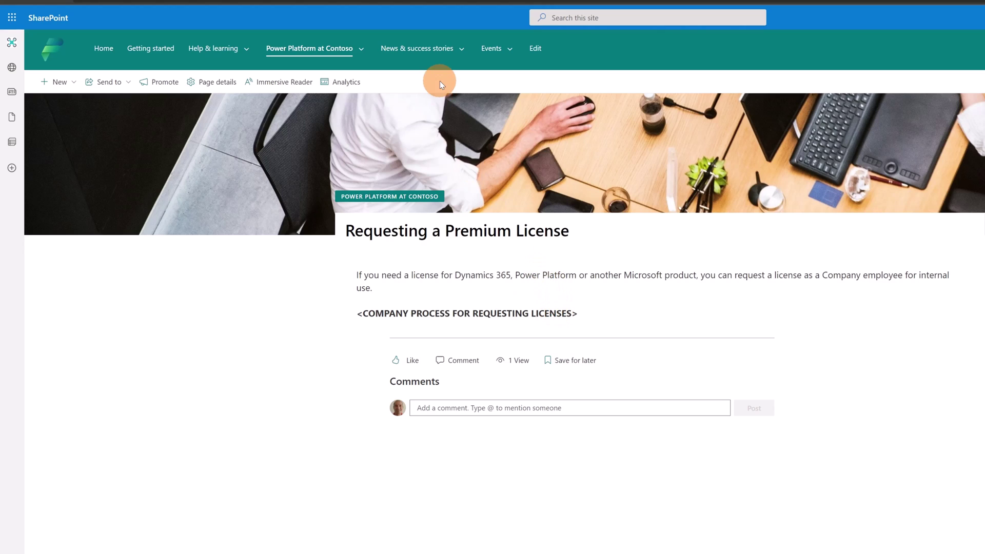
mouse_move(437, 55)
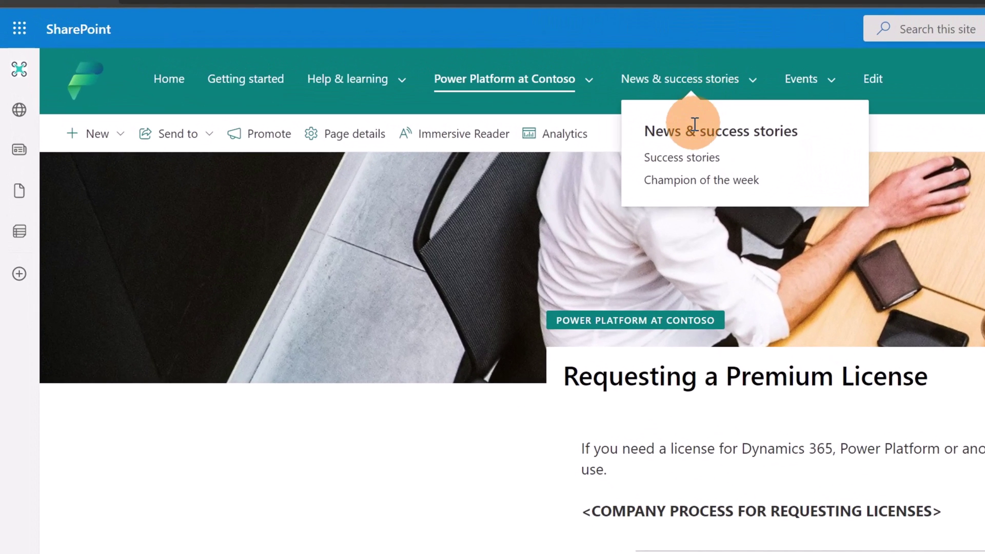
- Go to the Success stories page and open the Finance department story
mouse_move(695, 77)
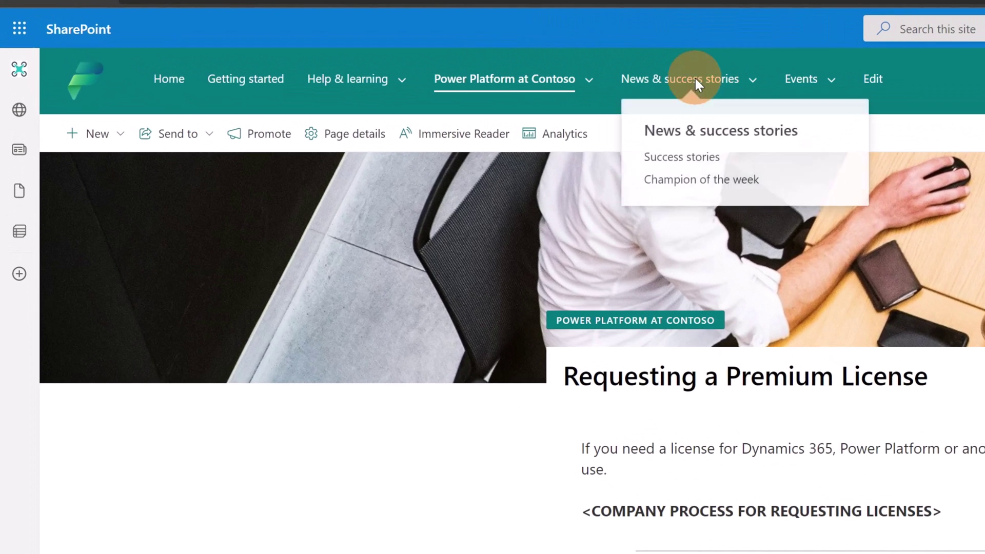
click(680, 155)
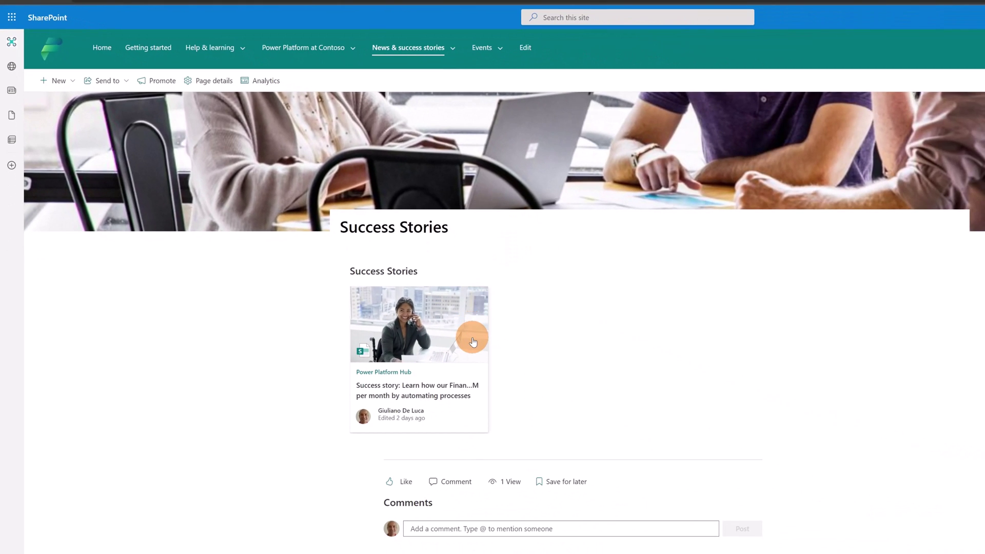
click(421, 383)
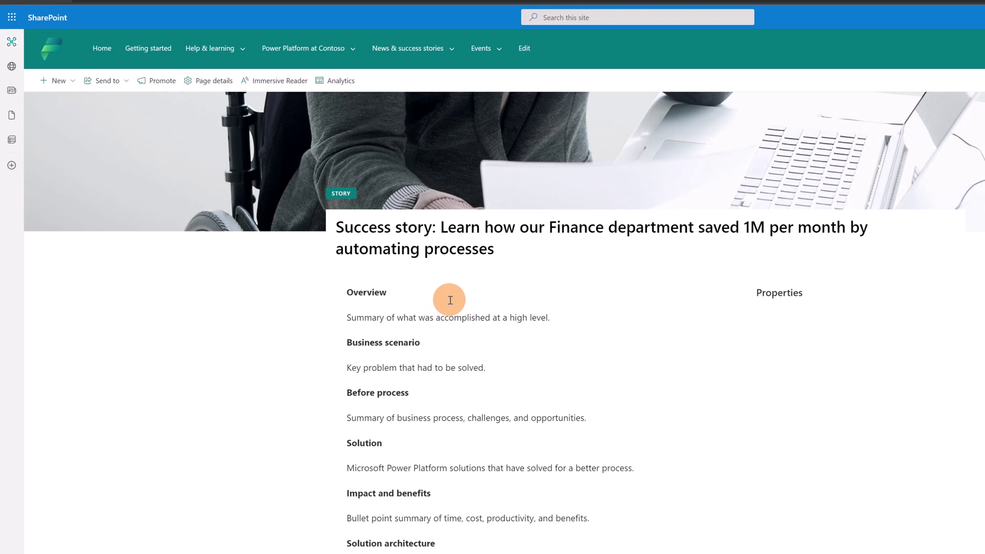
scroll(488, 287, down, 1)
scroll(488, 287, up, 1)
- Go to Champion of the week and read through the first champion's article
mouse_move(405, 50)
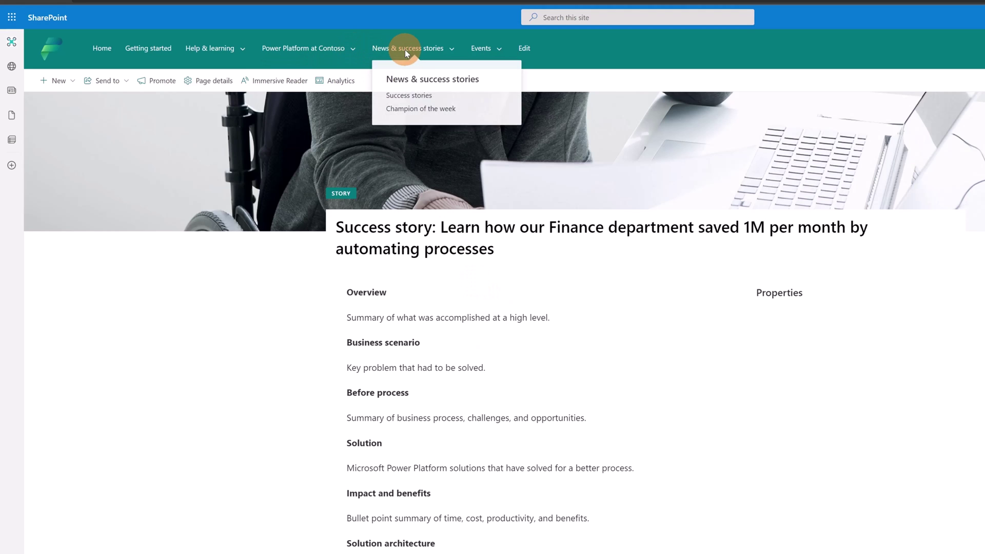
click(429, 110)
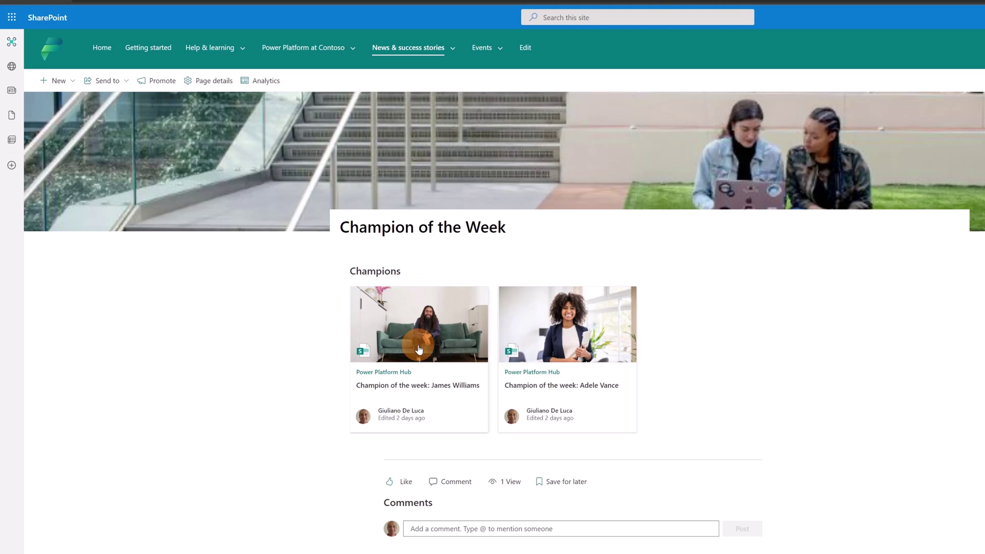
click(418, 358)
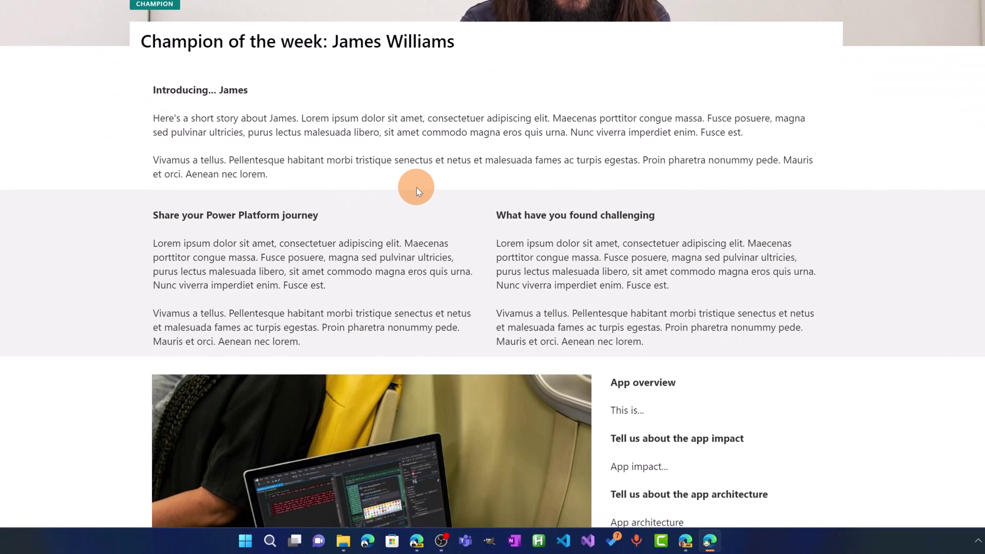
scroll(426, 187, down, 13)
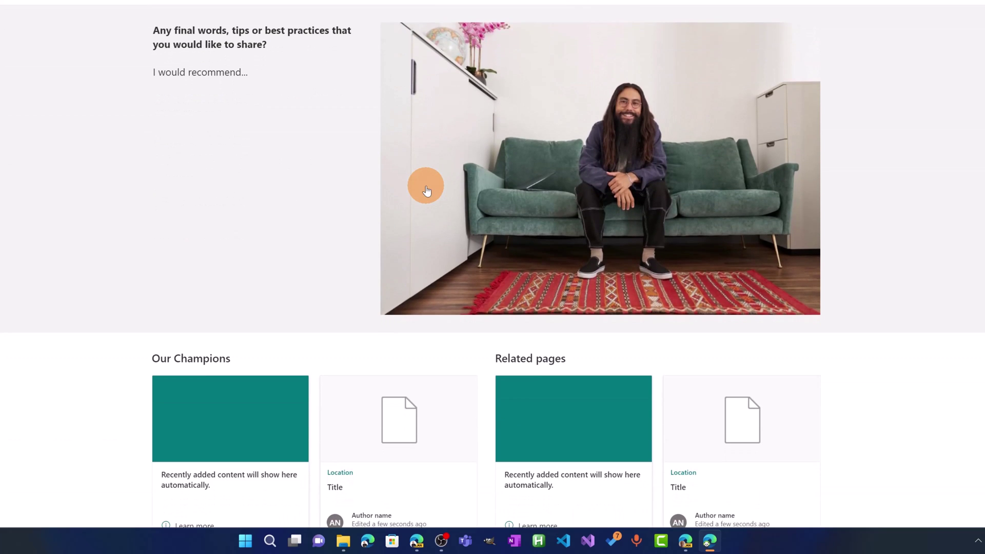
scroll(426, 189, down, 4)
scroll(425, 187, up, 17)
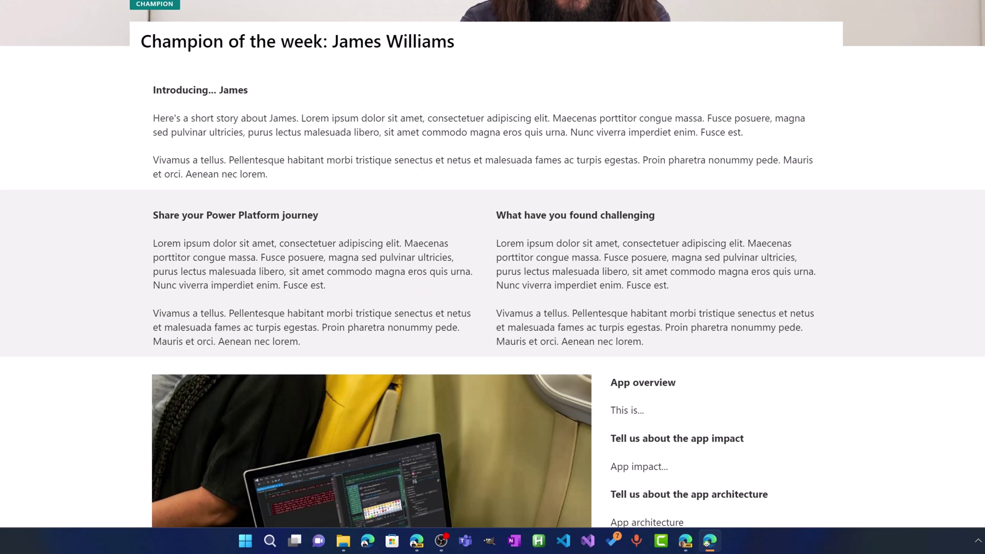
- Open the Hackathons page from the Events menu
scroll(493, 205, up, 5)
click(718, 61)
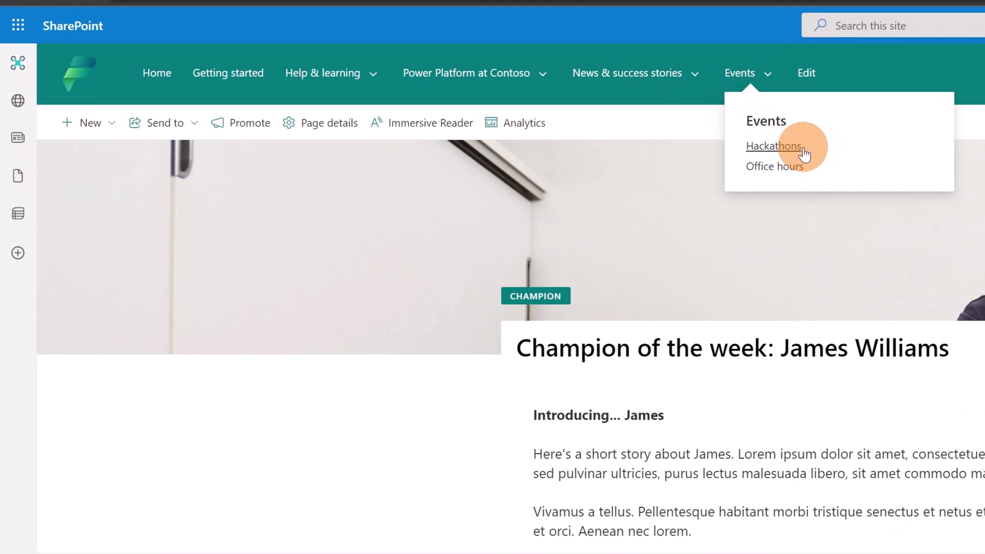
click(790, 149)
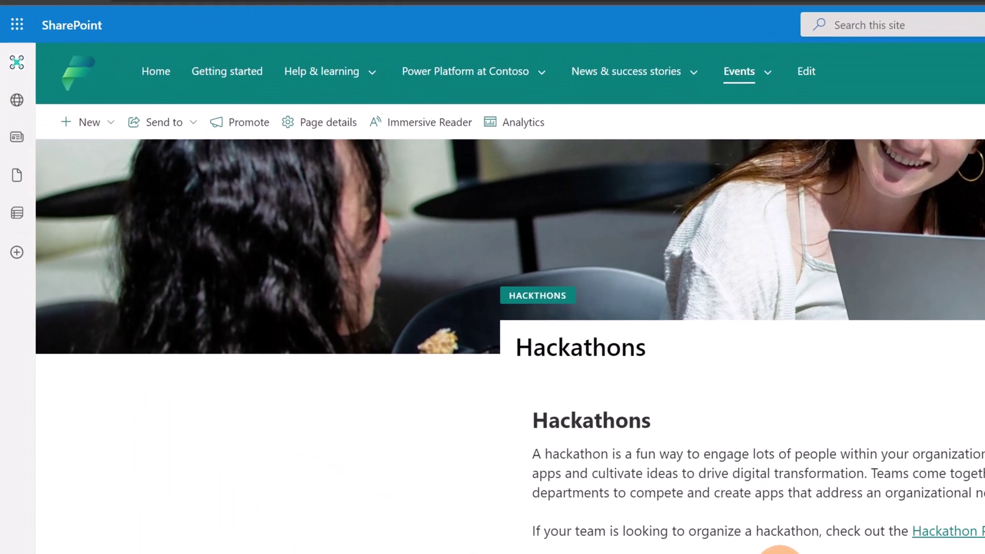
- View the Contoso office hours page, then switch to the 'Create an internal Microsoft Power Platform hub' article
click(741, 72)
click(753, 165)
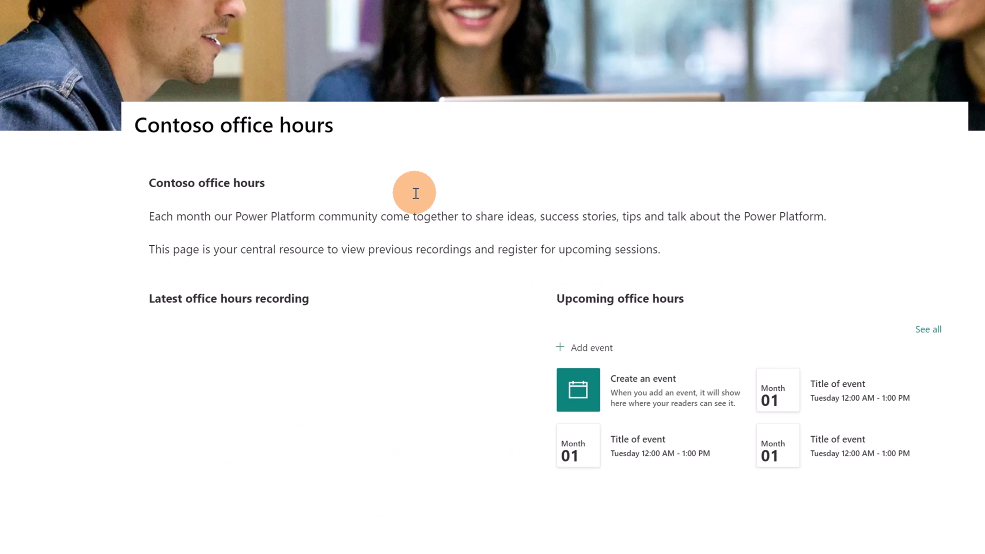
scroll(415, 193, down, 10)
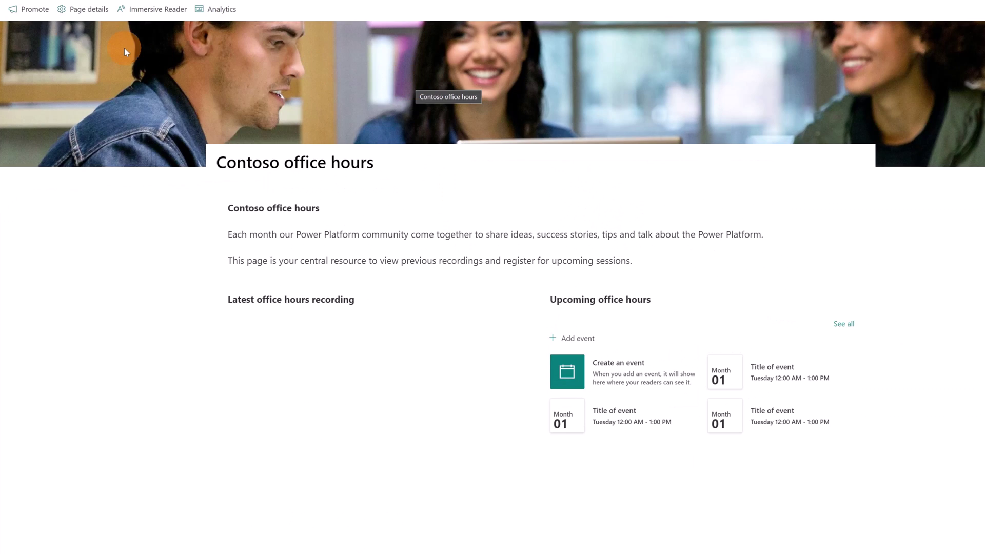
click(124, 47)
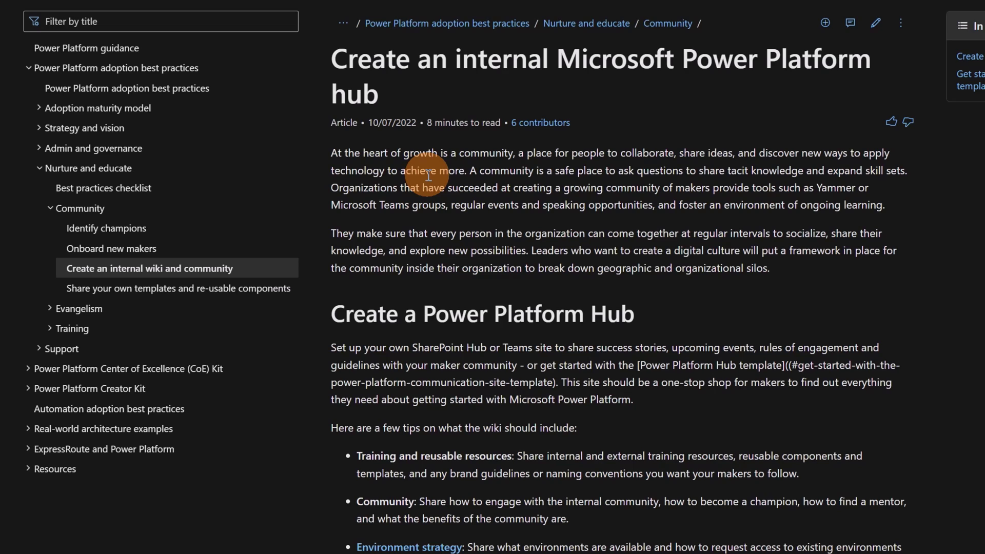
- Scroll the hub article down to 'Get started with the Power Platform communication site template'
scroll(605, 205, down, 3)
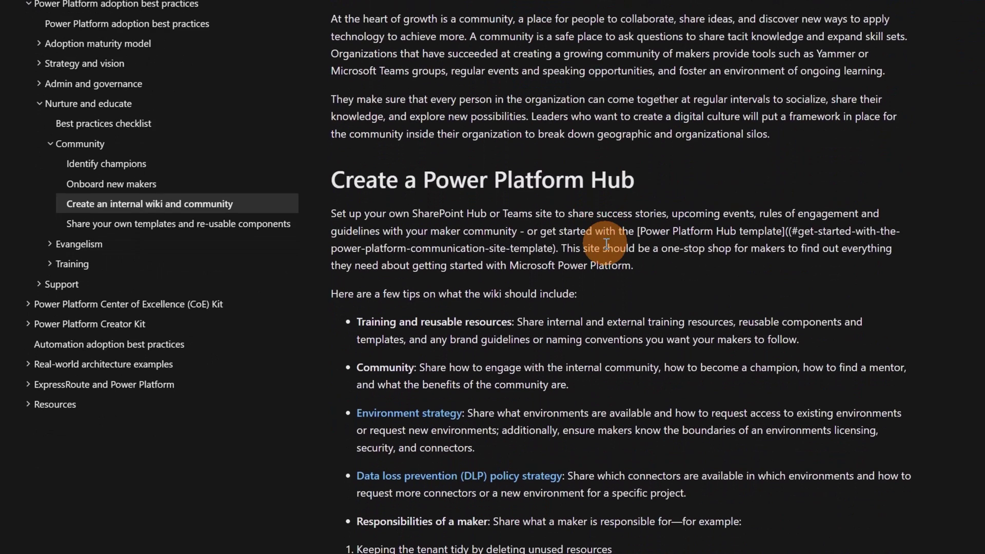
scroll(606, 243, down, 5)
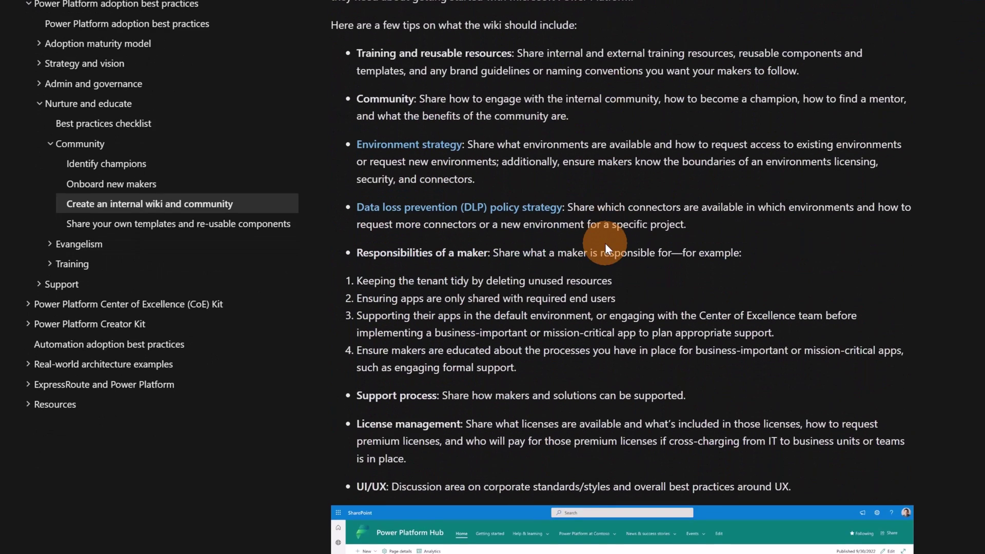
scroll(605, 242, down, 5)
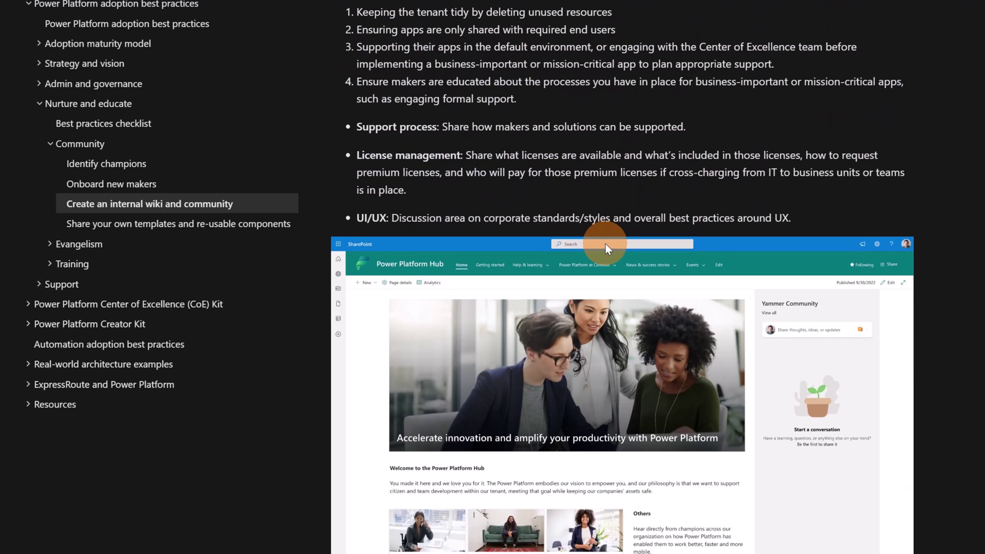
scroll(605, 245, down, 5)
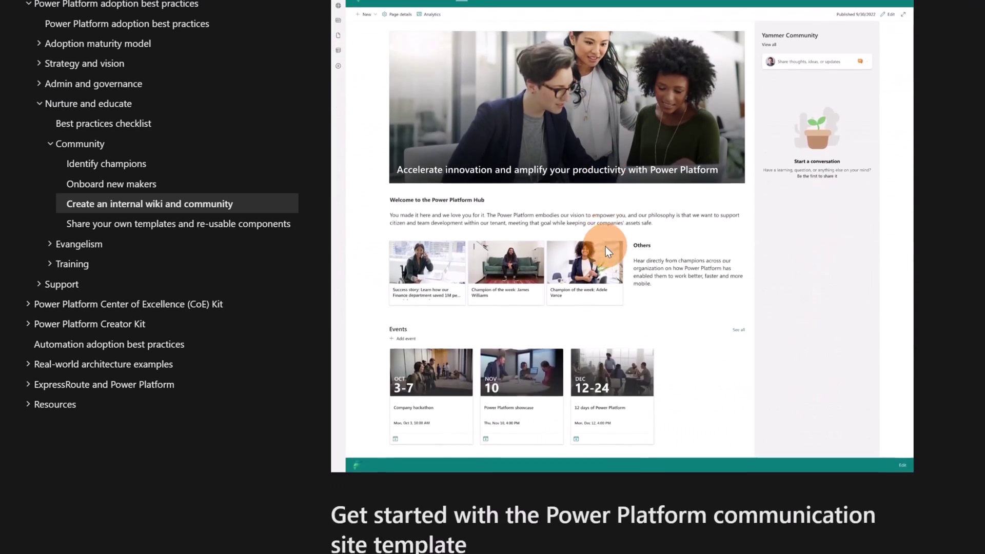
scroll(606, 247, down, 5)
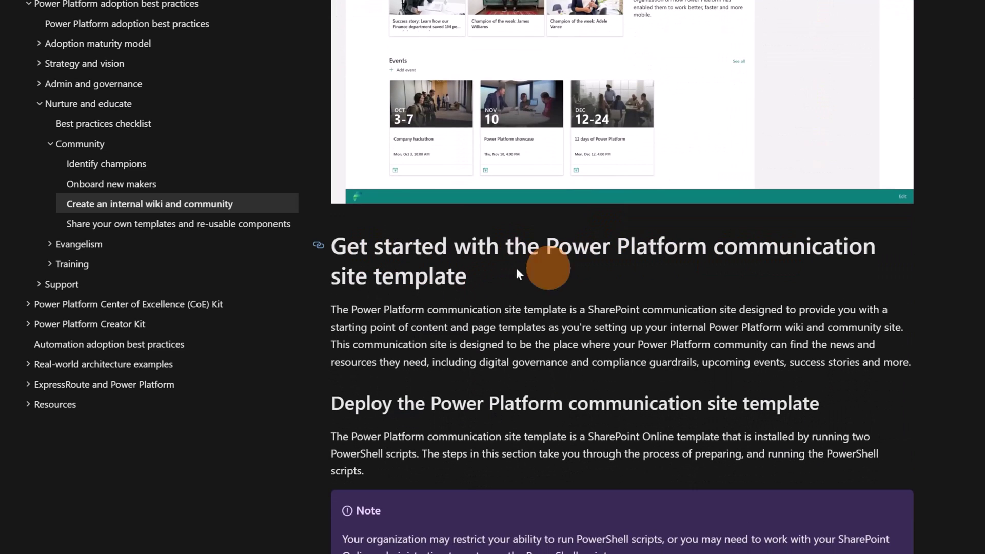
scroll(480, 270, down, 3)
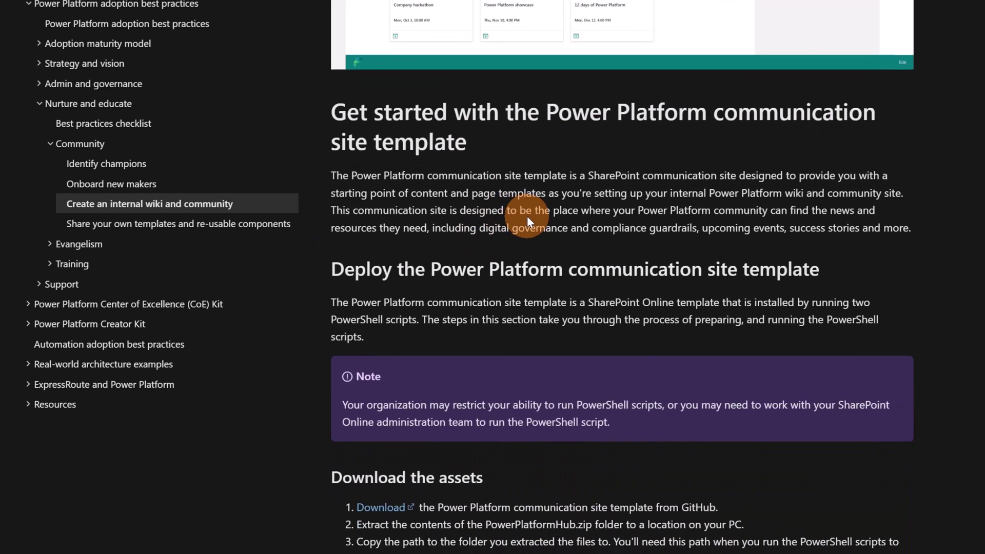
scroll(527, 216, down, 6)
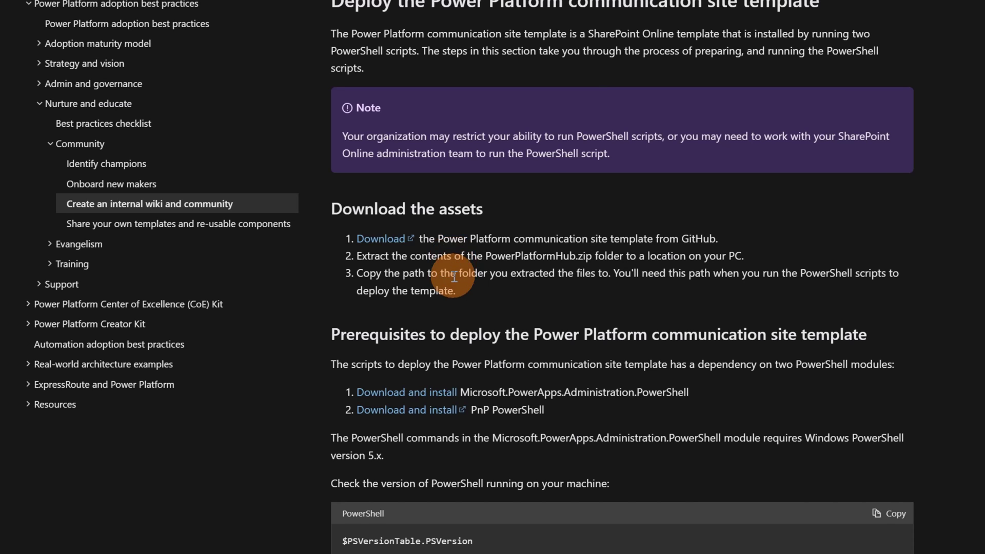
scroll(459, 248, down, 3)
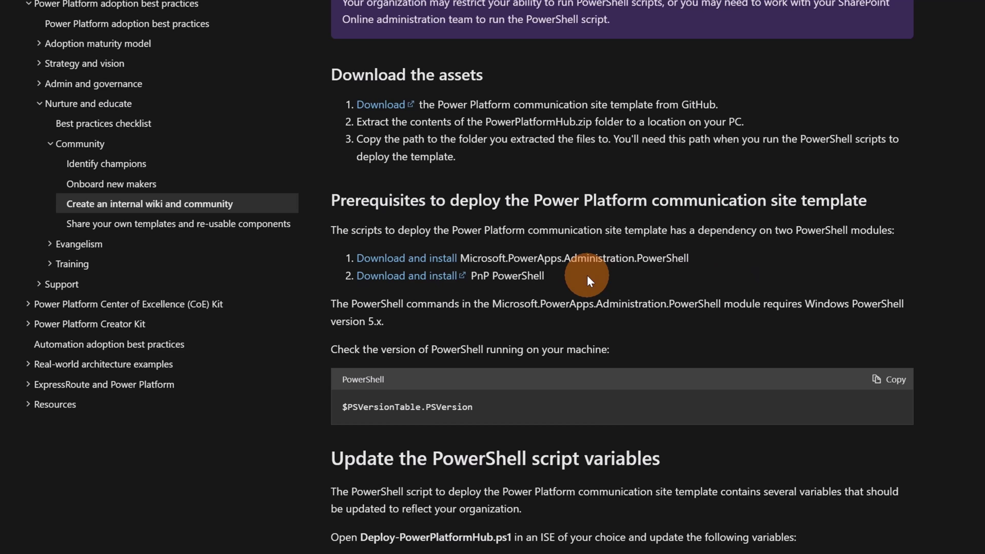
scroll(587, 275, down, 5)
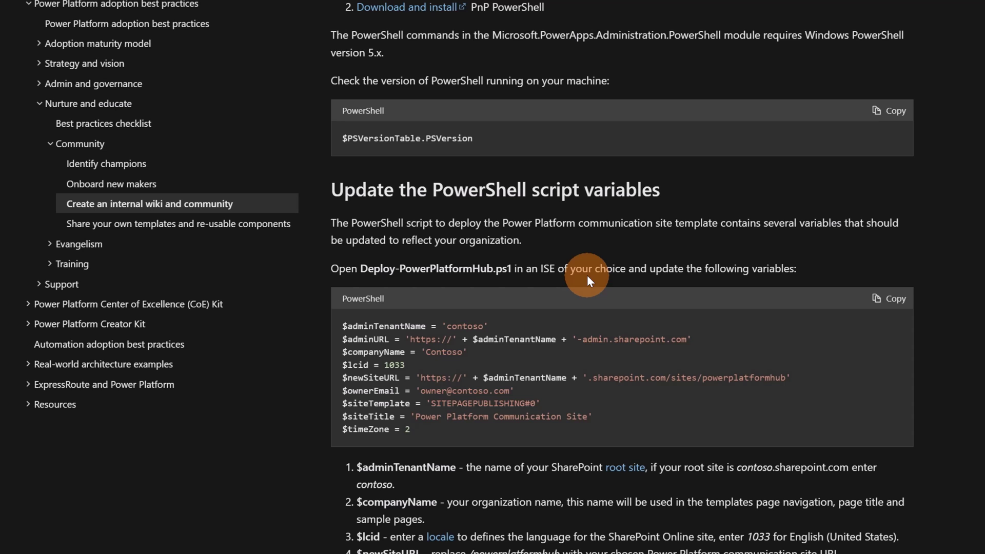
scroll(589, 275, down, 3)
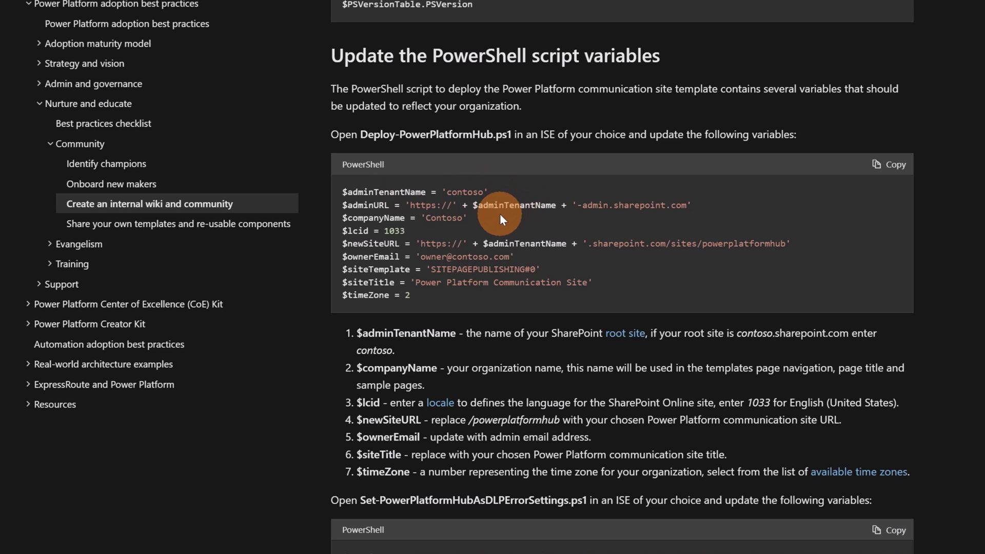
double_click(444, 218)
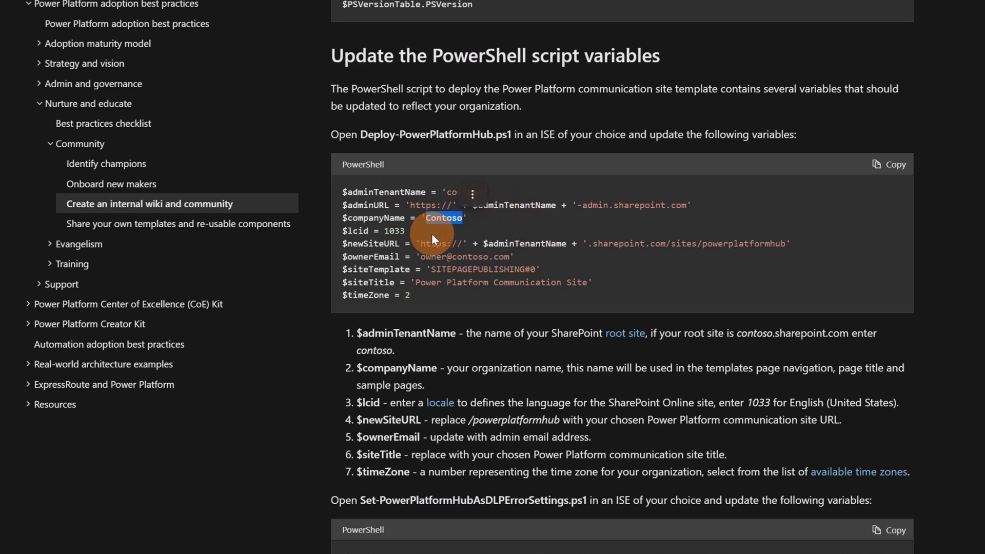
click(397, 234)
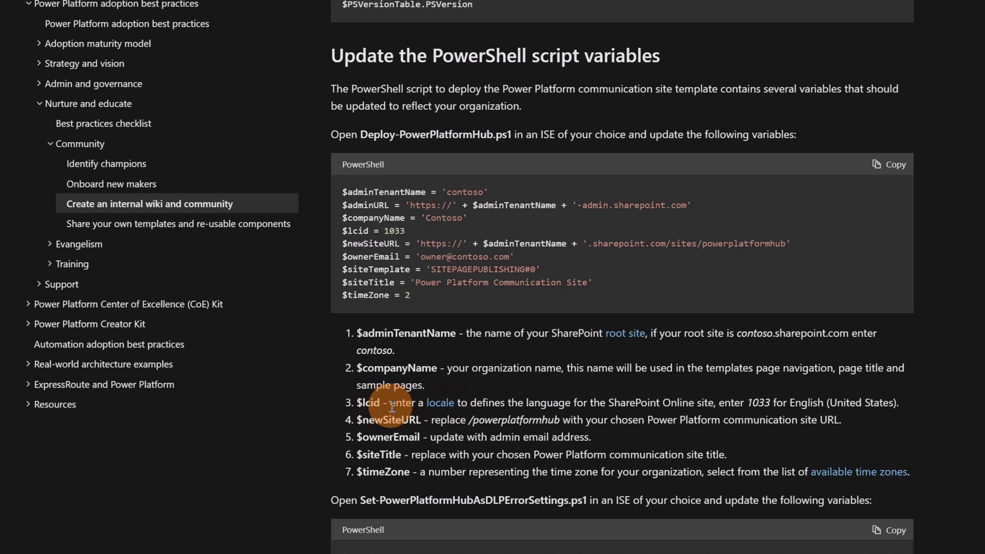
- Open the locale ID reference and highlight the 1054 Thai code in its language table
click(441, 405)
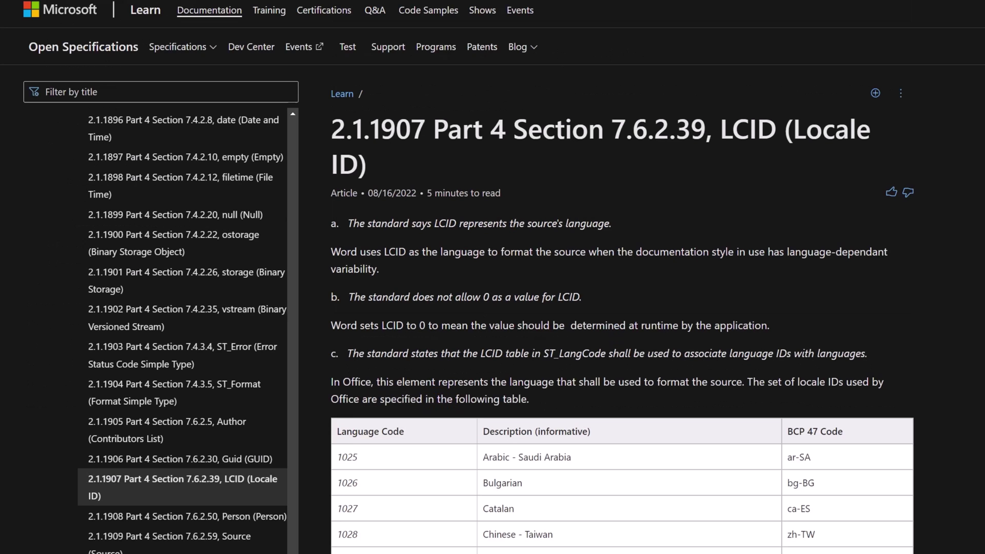
scroll(585, 302, down, 6)
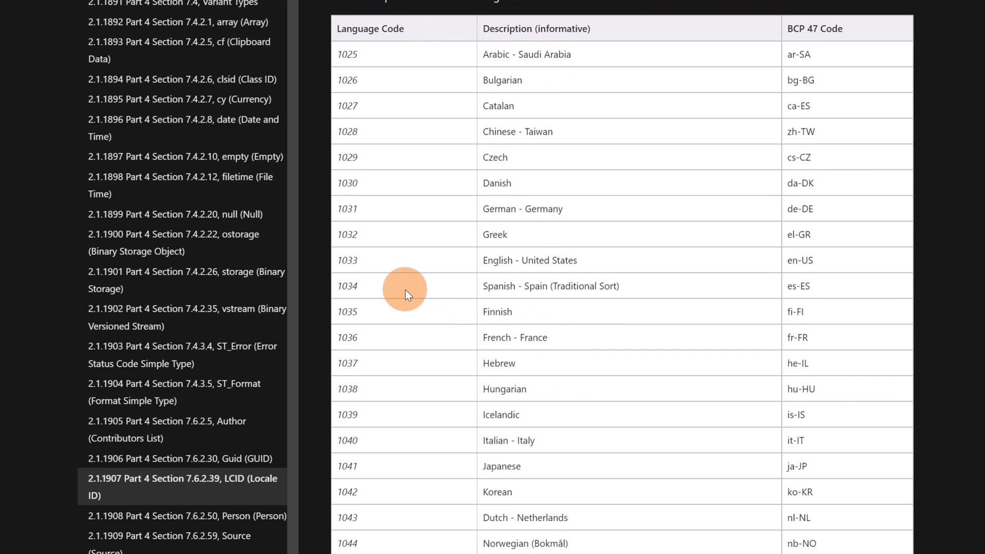
scroll(461, 302, down, 6)
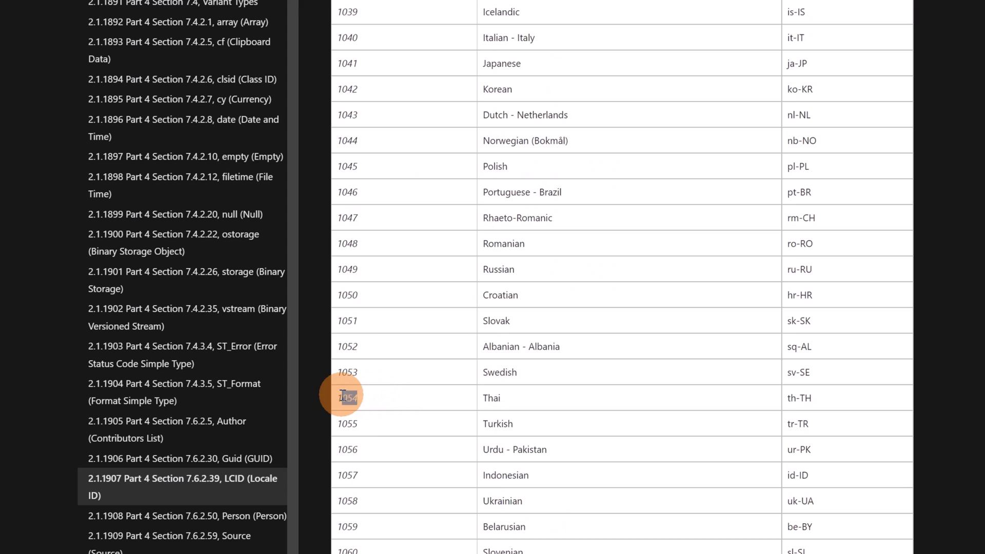
drag(340, 398, 439, 399)
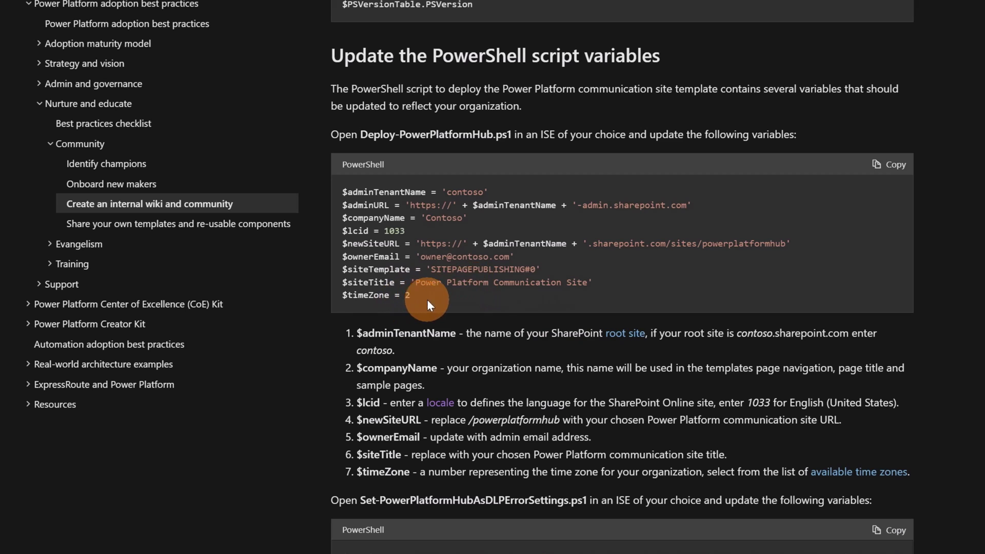
click(869, 470)
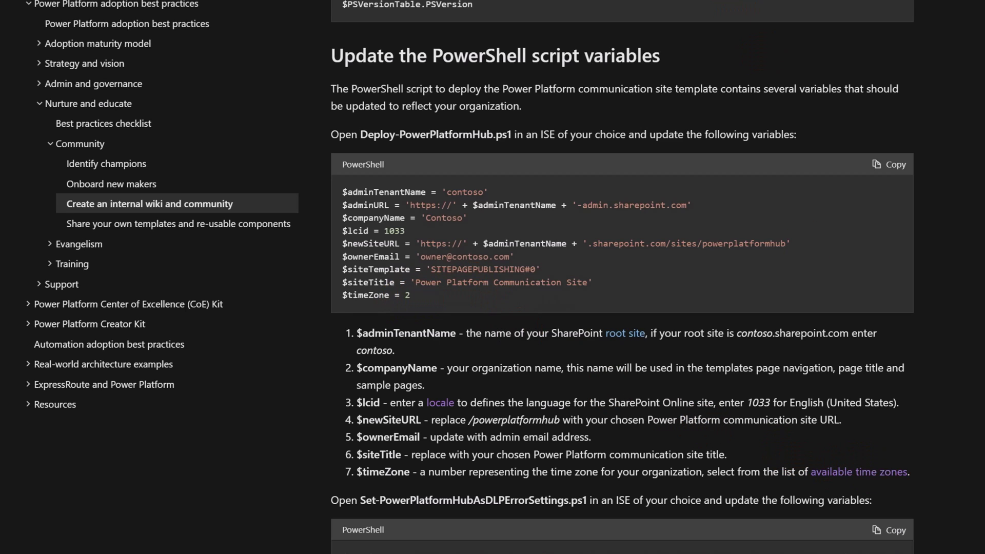
scroll(519, 271, down, 9)
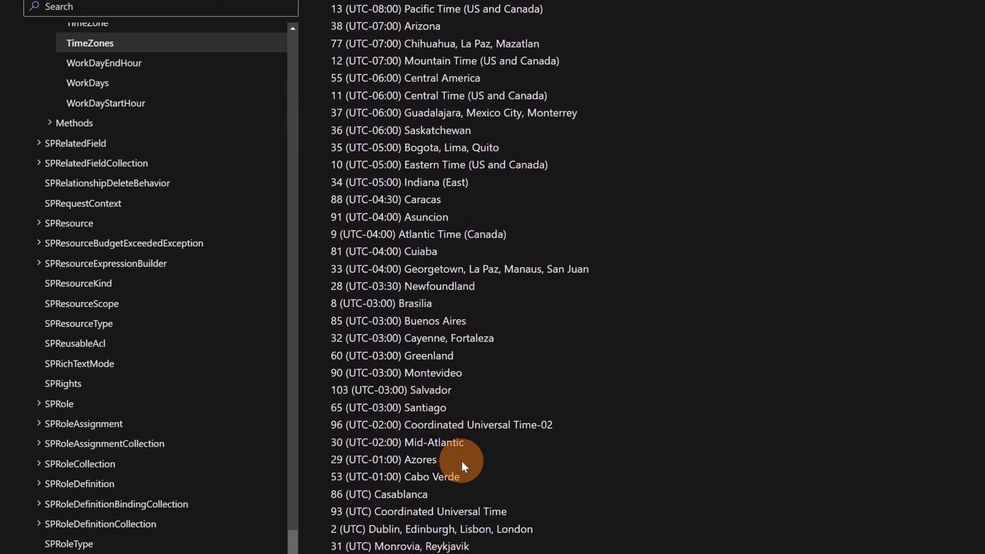
double_click(334, 286)
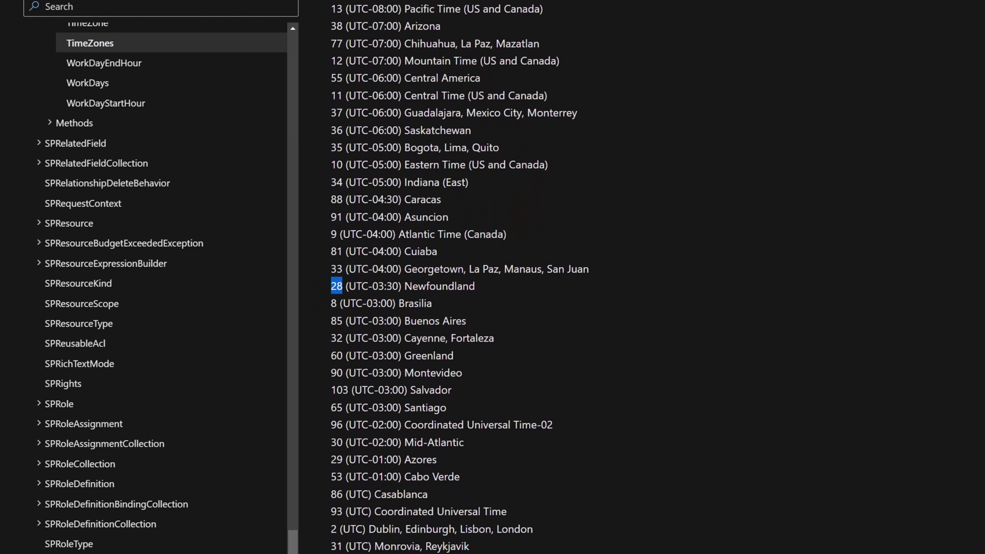
key(ctrl+shift+Tab)
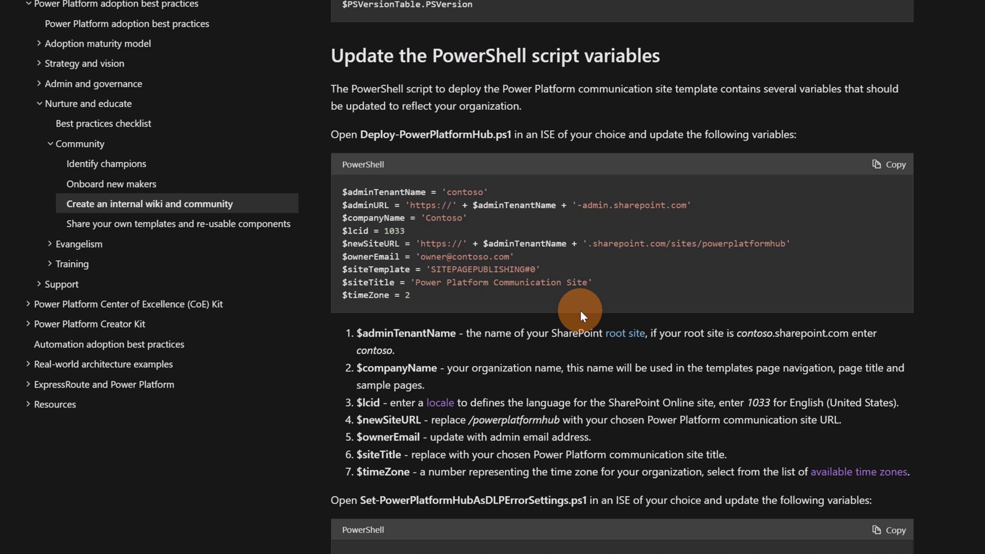
- Scroll the article down to the 'Run the PowerShell scripts' steps and deployment test section
scroll(580, 309, down, 5)
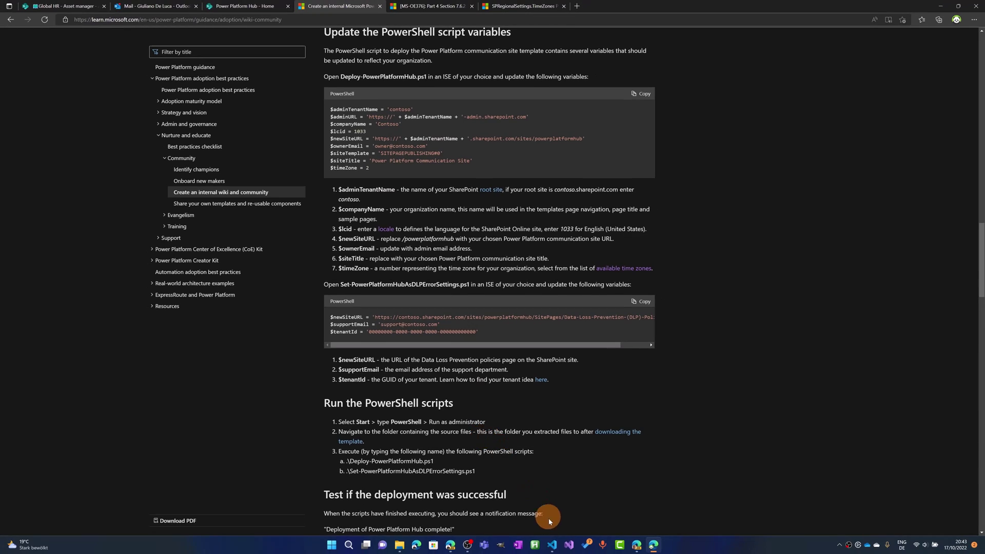
- In VS Code, open Deploy-PowerPlatformHub.ps1 and readme.md, then return to the deploy script
click(552, 545)
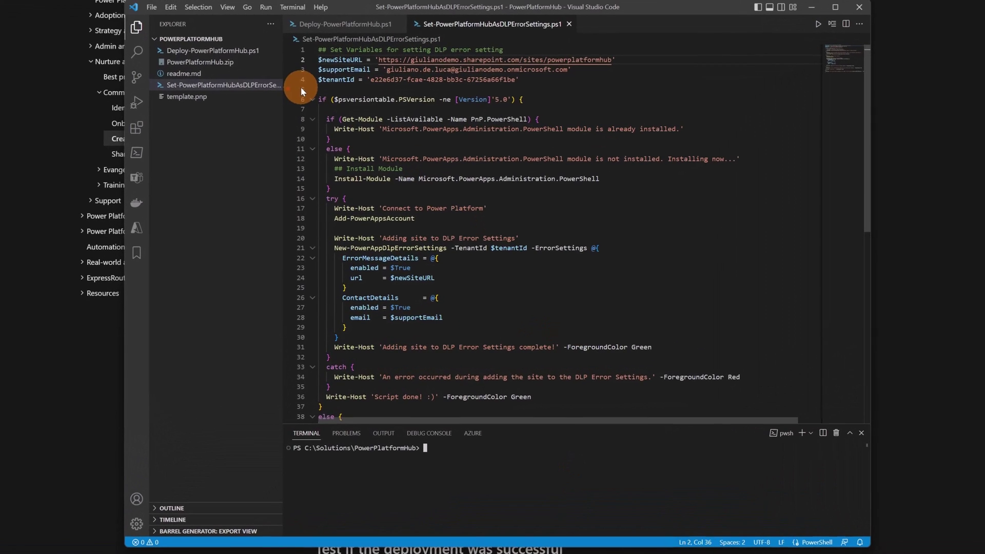
click(235, 98)
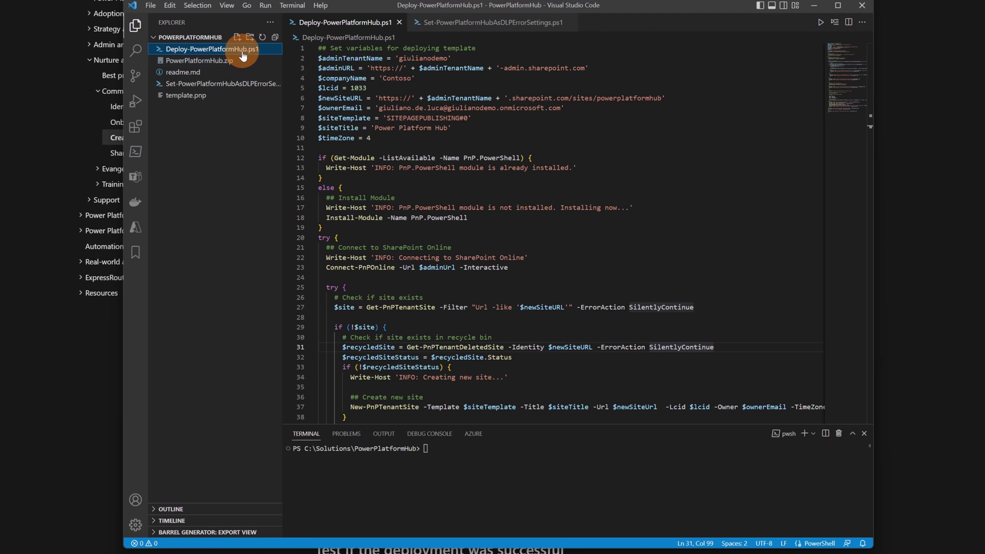
click(197, 72)
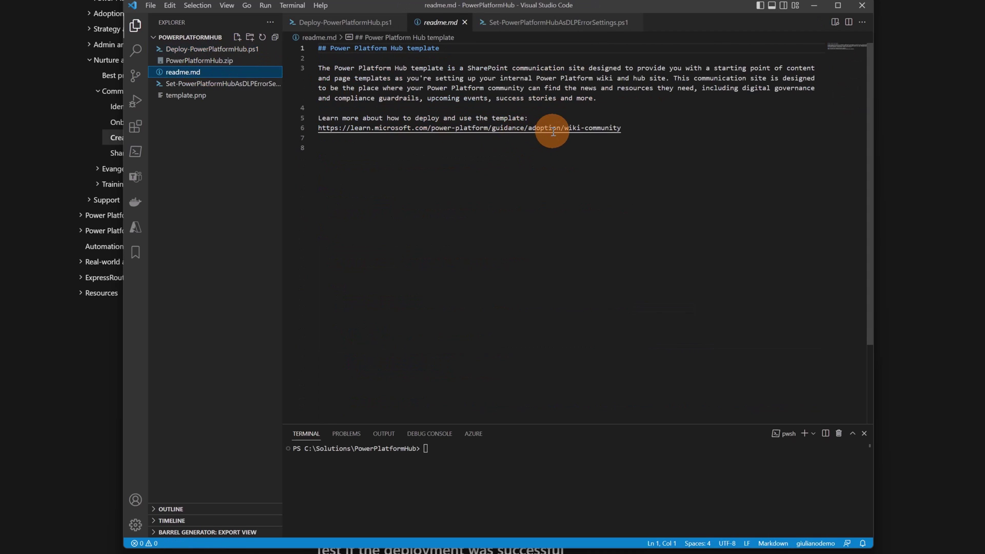
click(224, 54)
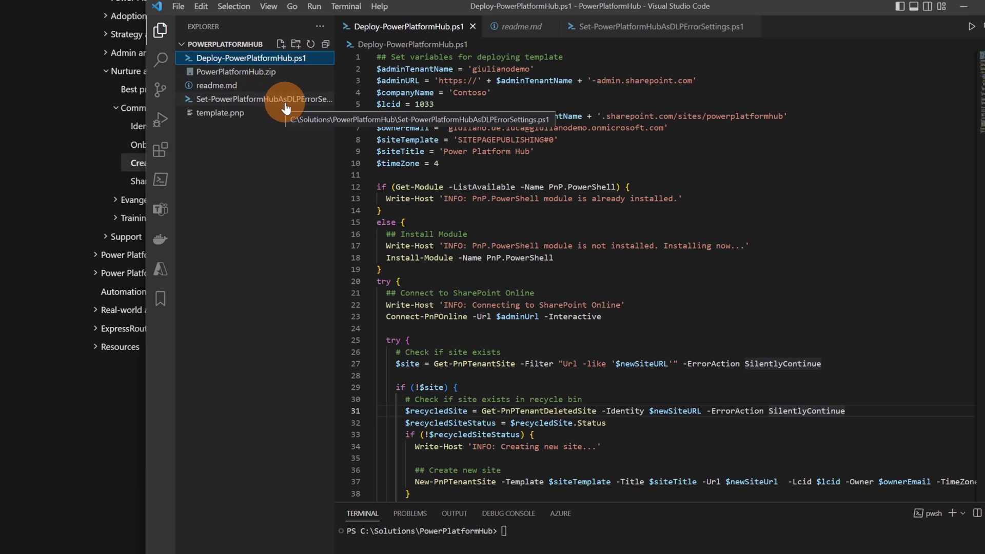
- Preview template.pnp and PowerPlatformHub.zip, then return to Deploy-PowerPlatformHub.ps1
click(247, 113)
click(262, 72)
click(268, 60)
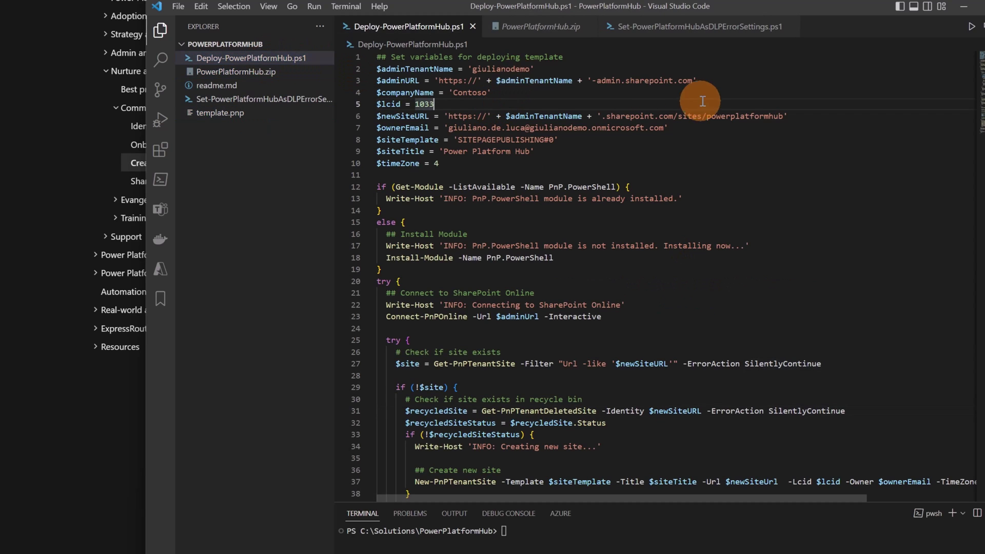
- Shorten the $newSiteURL path from /sites/powerplatformhub to /sites/pphub and bring up the terminal
click(707, 117)
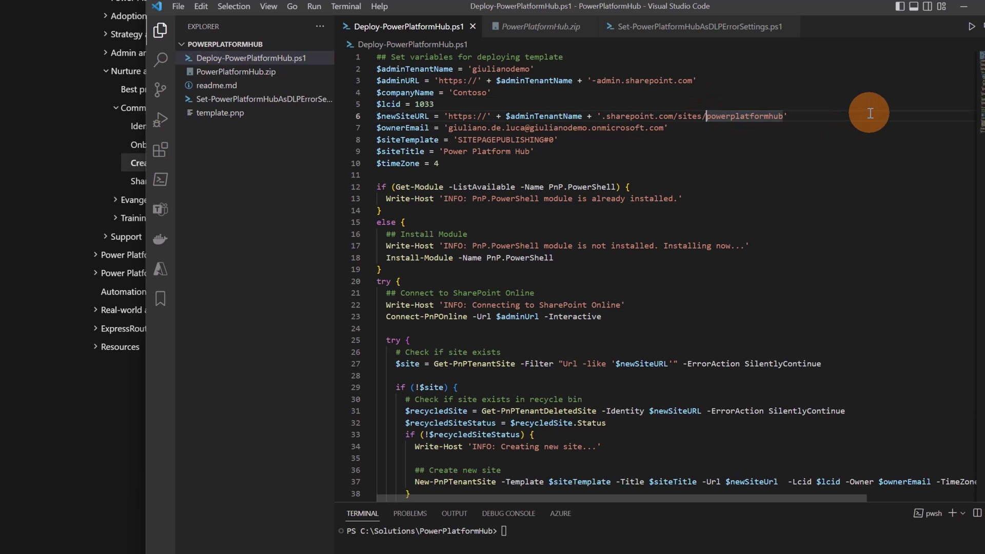
key(Right)
key(ctrl+shift+Right)
key(shift+Left)
key(shift+Left)
key(shift+Left)
key(shift+Left)
key(shift+Left)
key(shift+Left)
key(shift+Left)
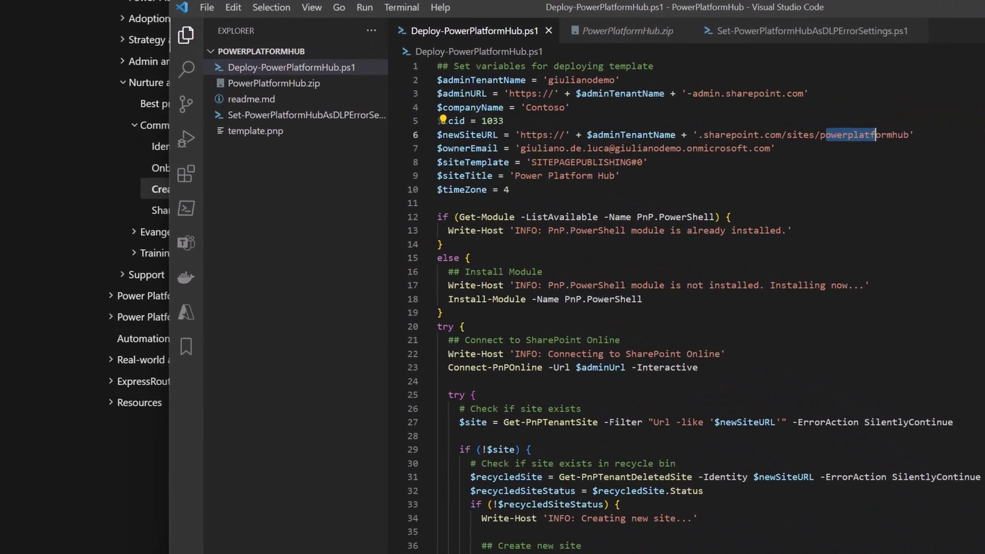
key(shift+Left)
key(shift+Left)
key(shift+Left)
key(shift+Left)
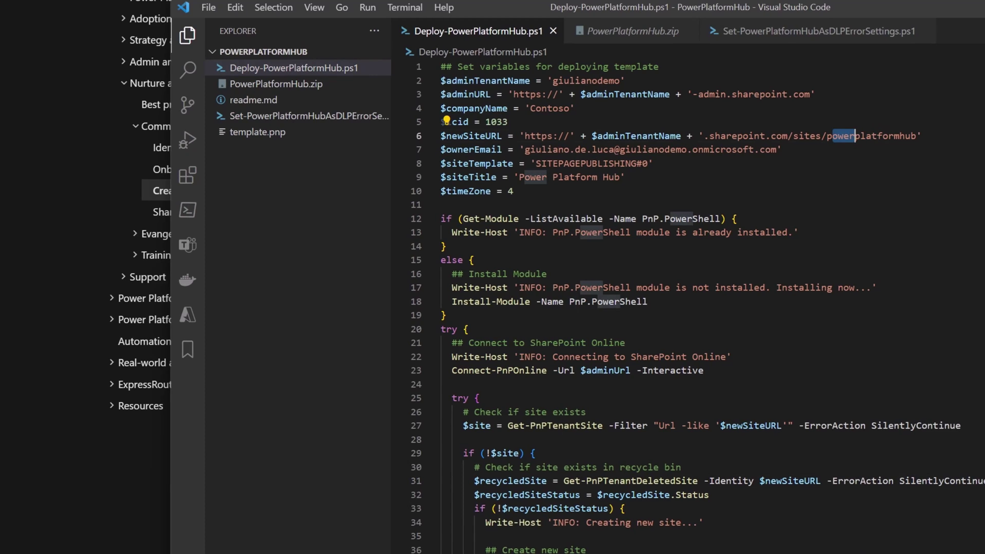
key(Delete)
key(Right)
key(Delete)
key(Delete)
key(Delete)
key(Delete)
key(Delete)
key(Delete)
key(Delete)
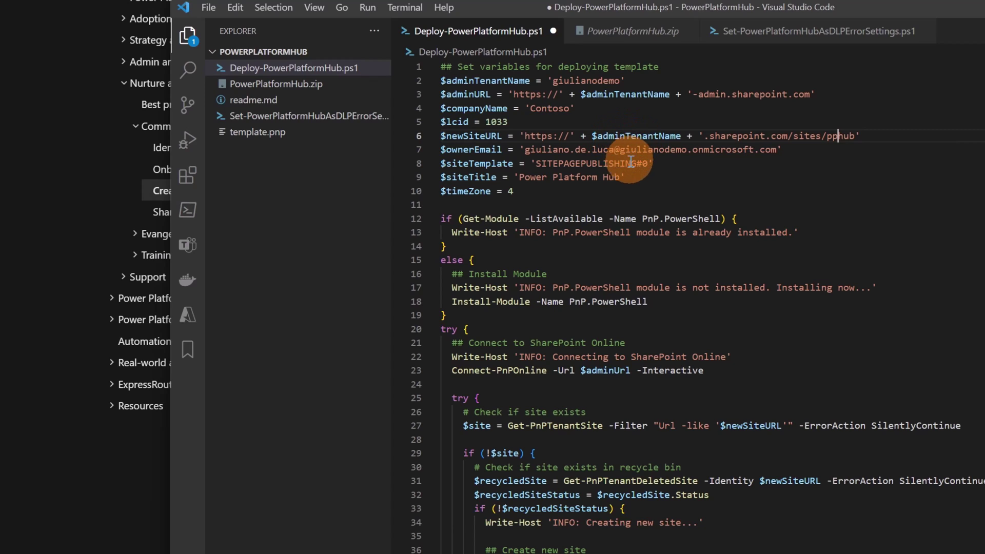
key(Down)
key(Down)
key(Down)
key(Down)
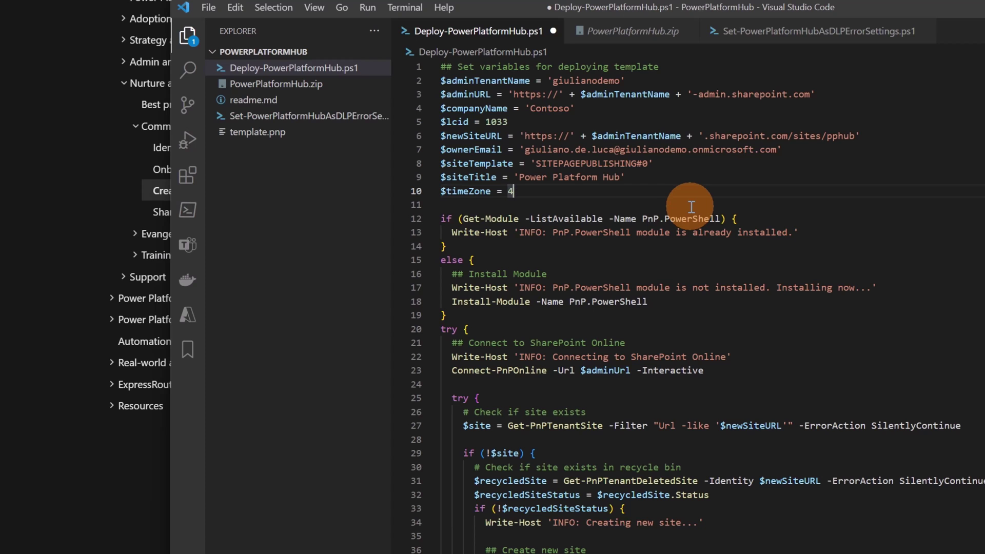
key(ctrl+grave)
- Run .\Deploy-PowerPlatformHub.ps1, allow it once with R, sign in as admin, and select the new site URL
click(679, 347)
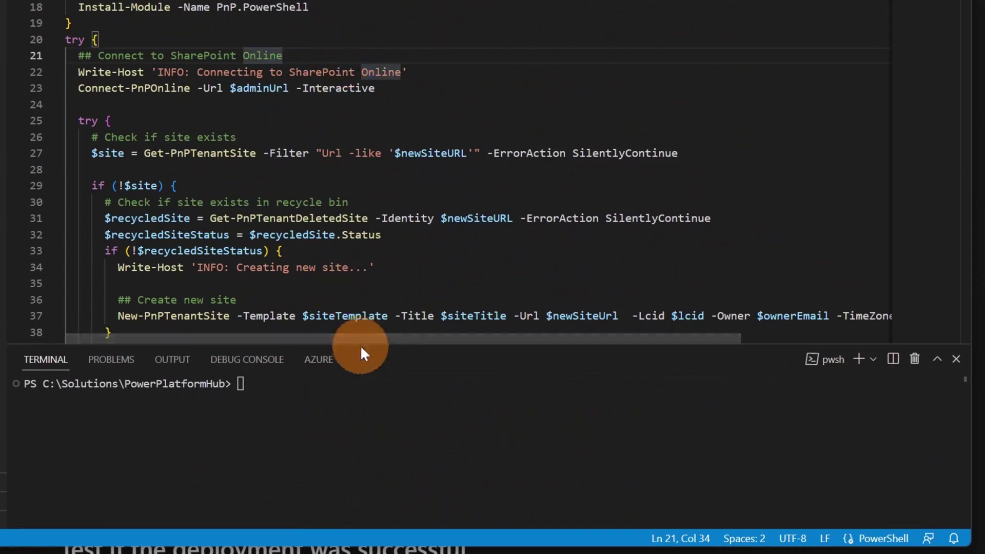
click(367, 398)
text(.\Deploy-PowerPlatformHub.ps1)
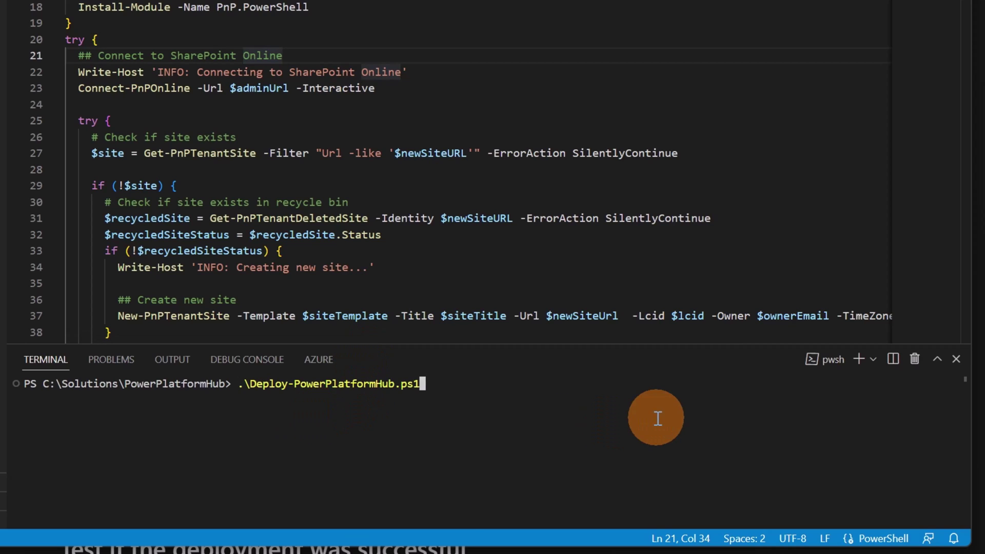
key(Return)
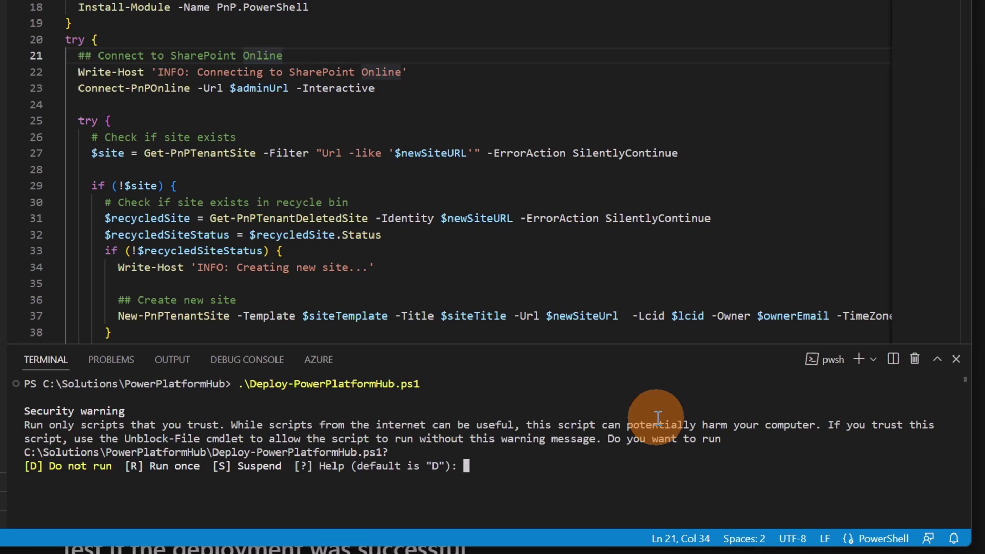
text(R)
key(Return)
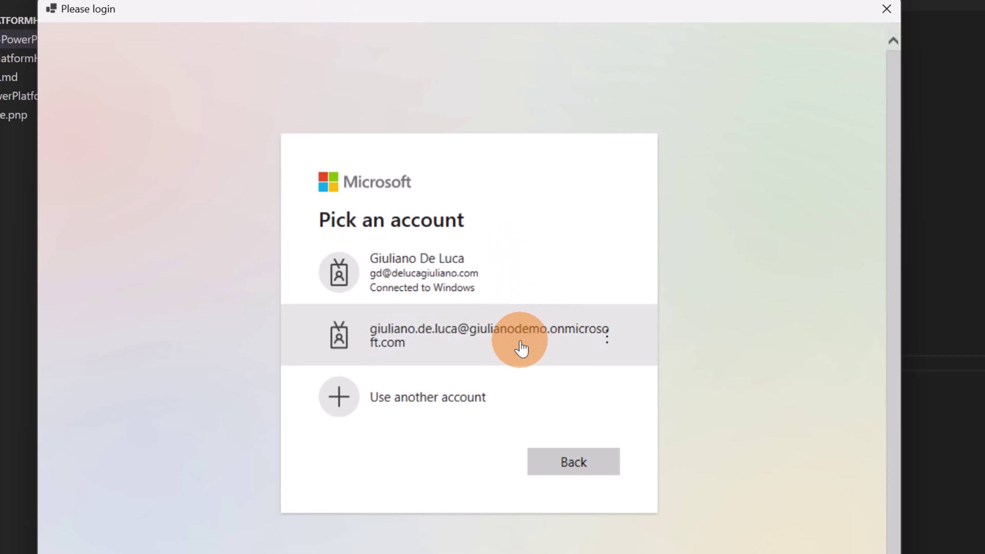
click(520, 341)
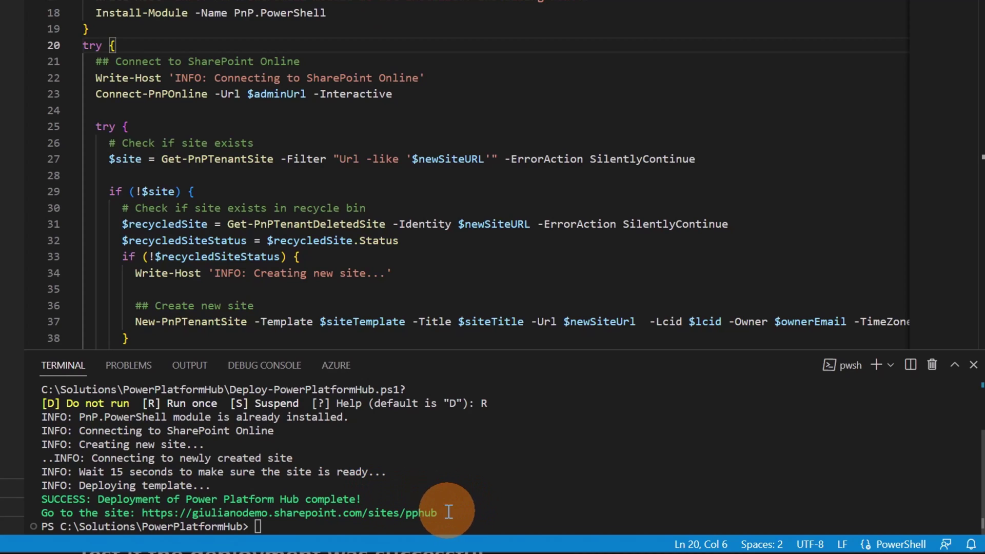
drag(451, 512, 143, 512)
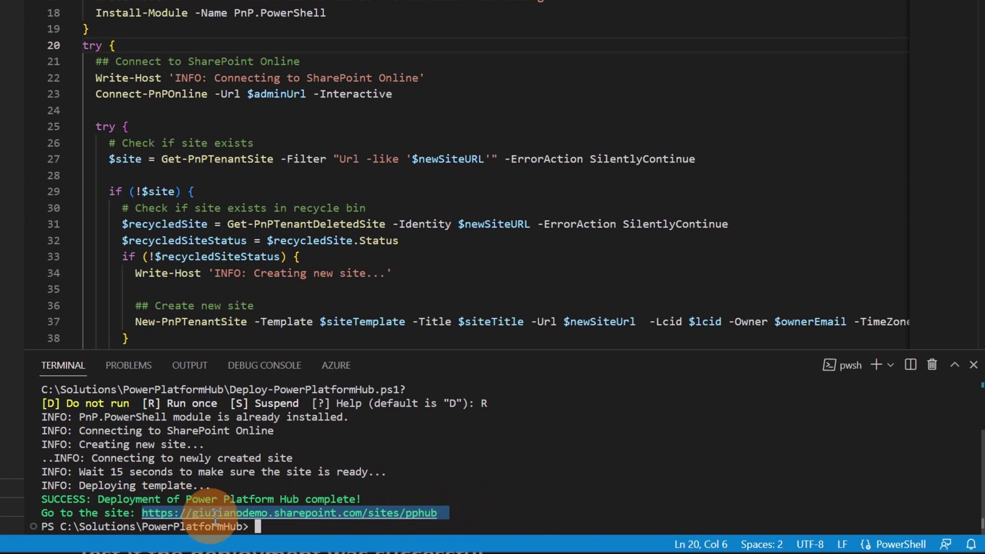
- Open the new /sites/pphub site from the terminal link and close the Next steps panel
ctrl+click(399, 516)
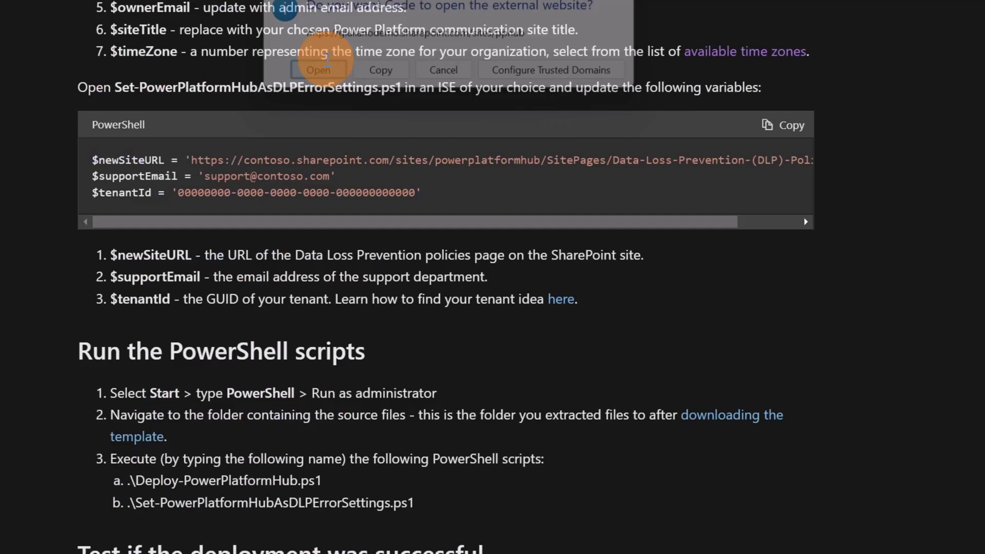
click(321, 67)
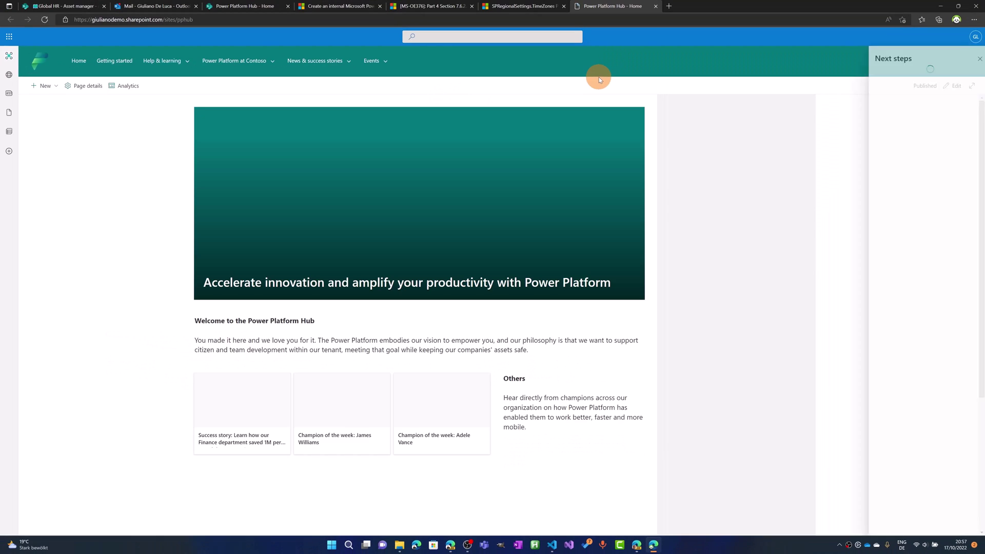
click(971, 65)
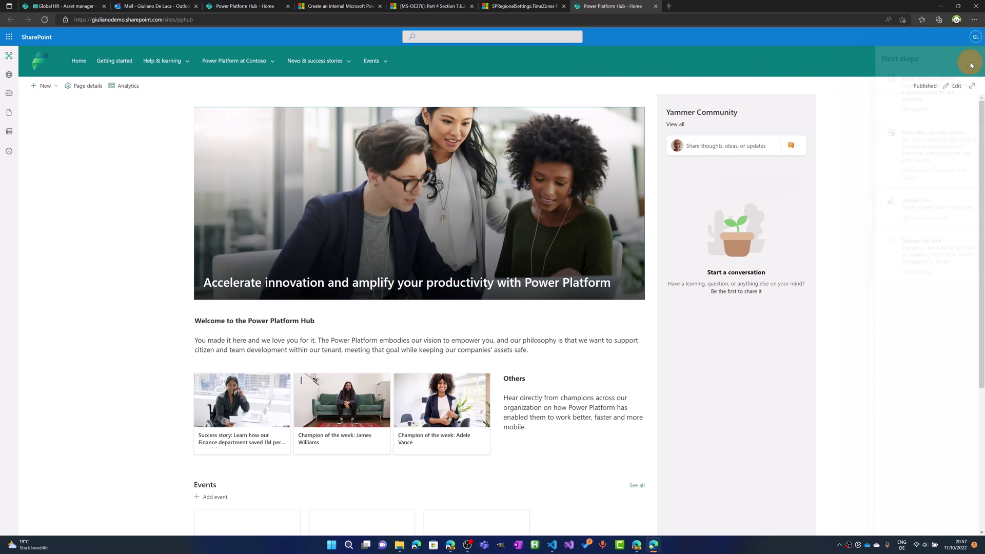
scroll(527, 204, down, 2)
scroll(462, 215, up, 2)
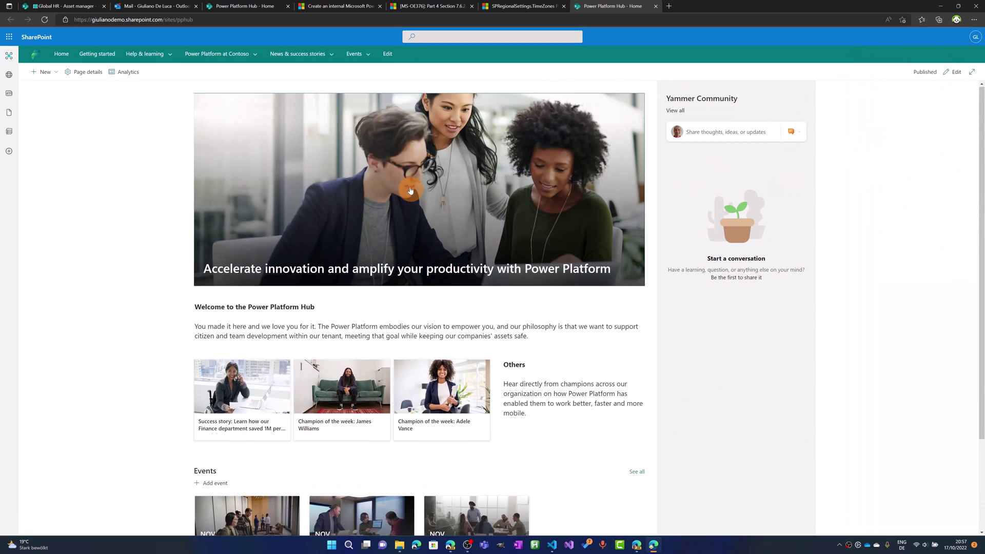